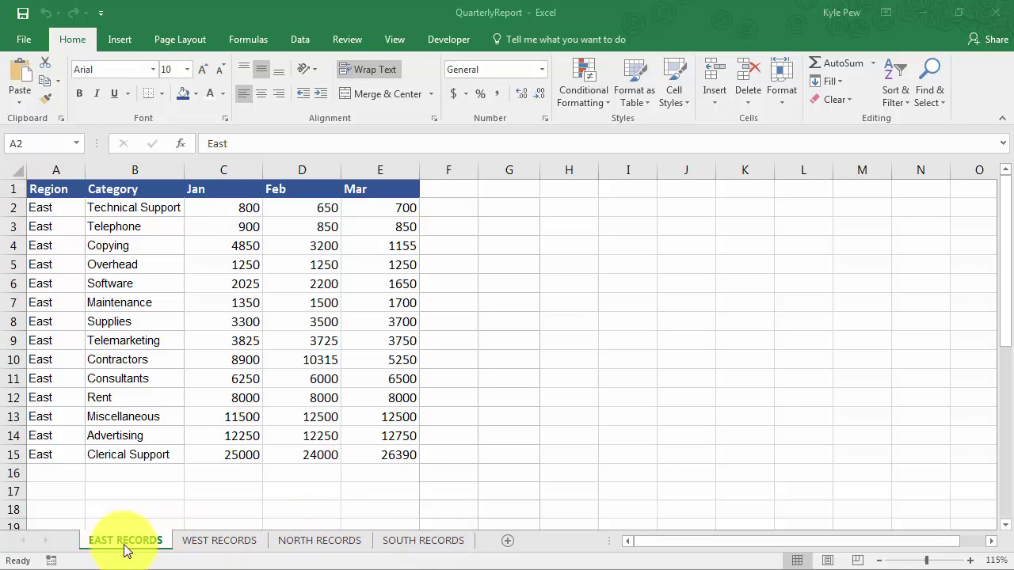
# - Examine the layout and categories of the East, West, North and South record sheets
pyautogui.click(219, 542)
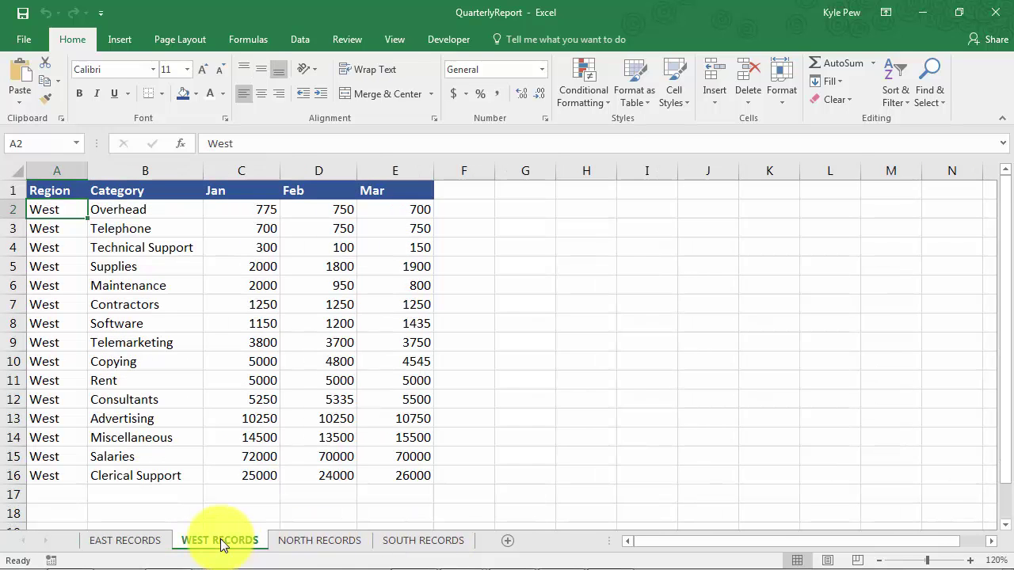
pyautogui.click(303, 543)
pyautogui.click(391, 542)
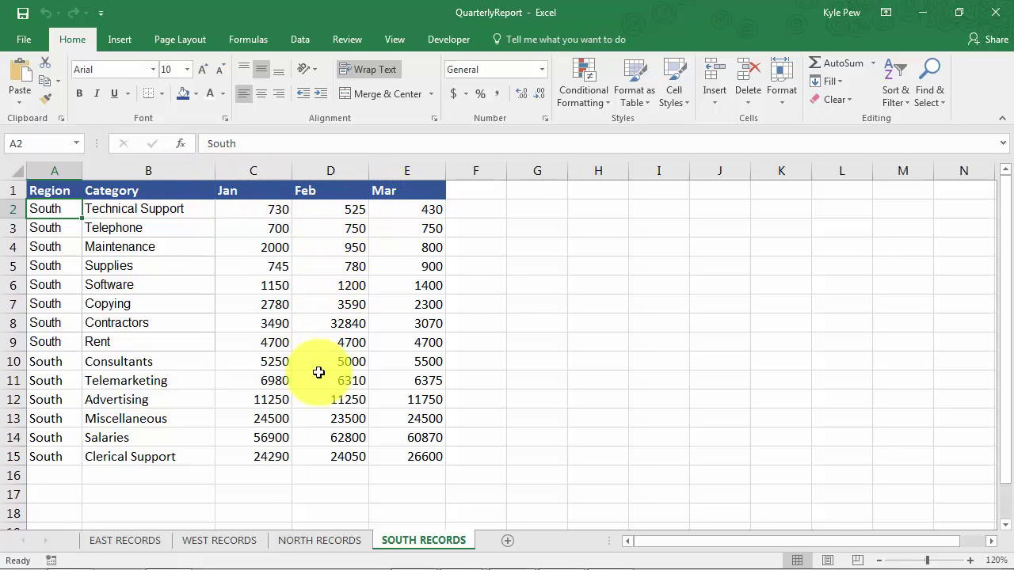
pyautogui.click(317, 540)
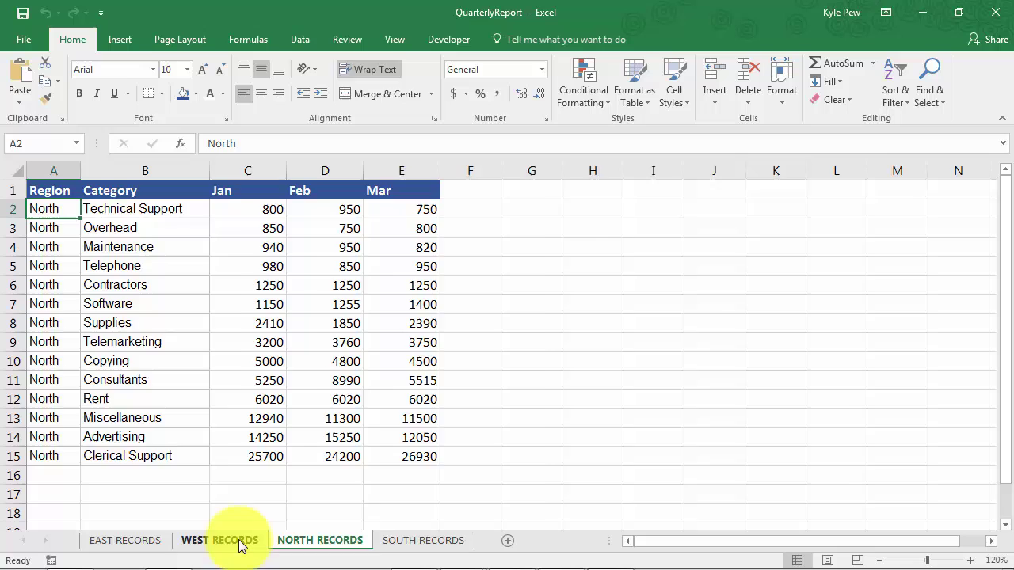
pyautogui.click(233, 541)
pyautogui.click(140, 542)
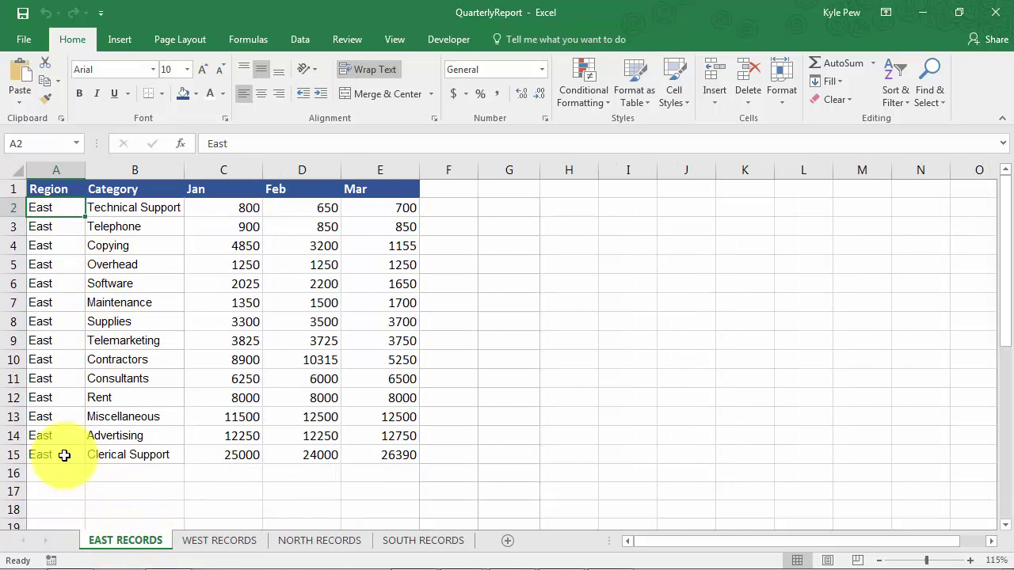
pyautogui.click(213, 541)
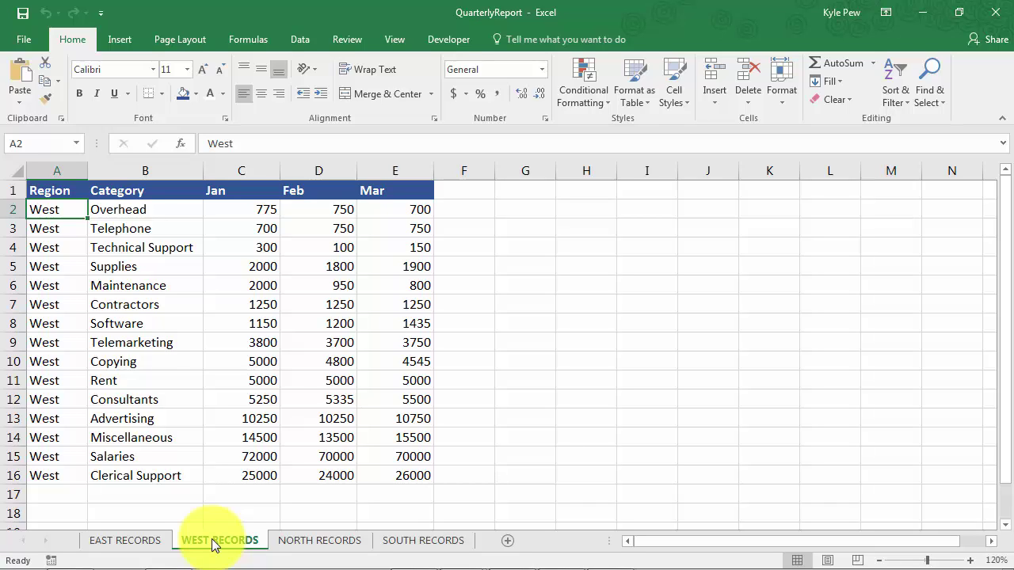
pyautogui.click(141, 540)
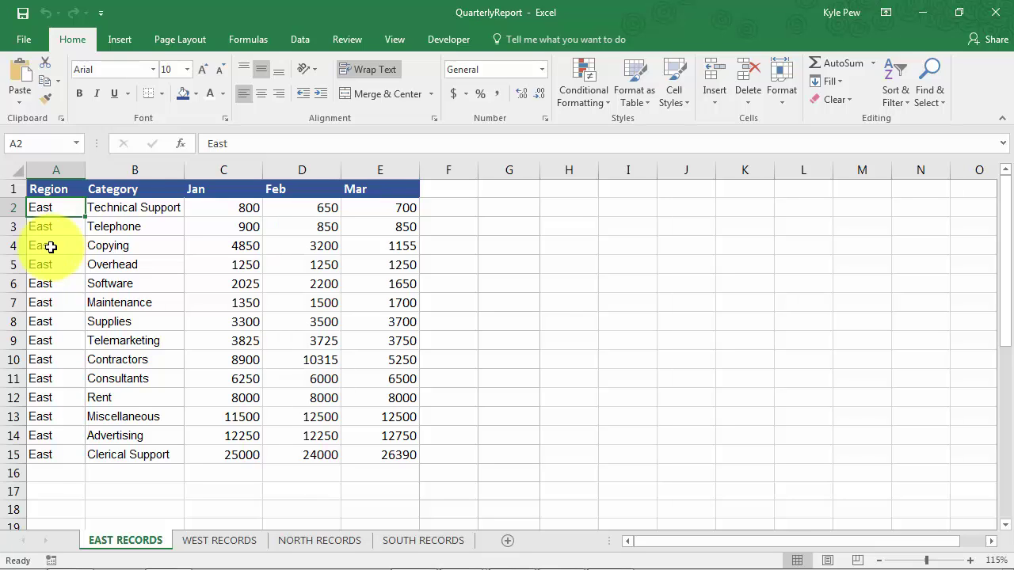
# - Start a PivotTable in the PivotTable and PivotChart Wizard from multiple consolidation ranges, with self-created page fields
pyautogui.press('alt')
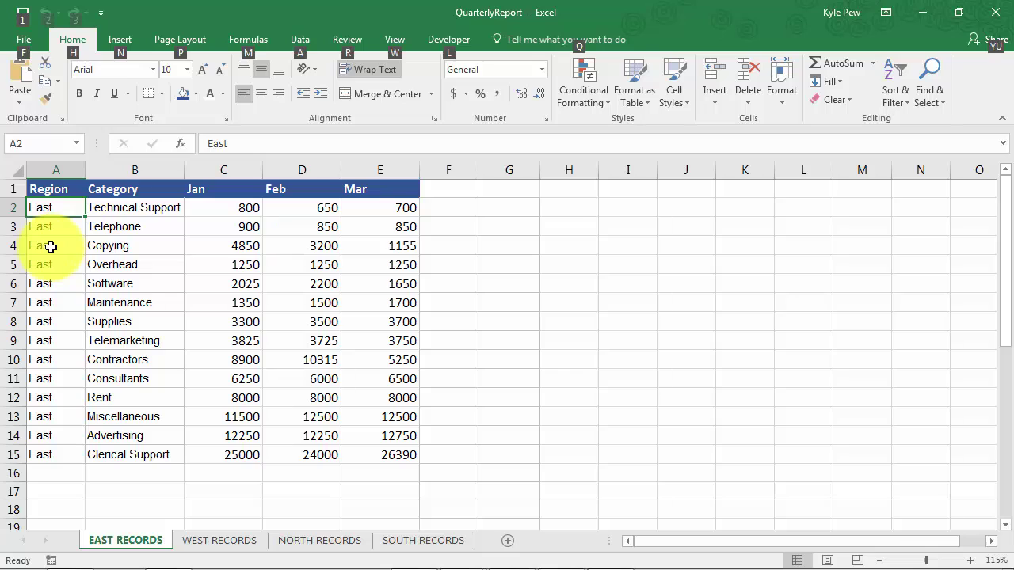
pyautogui.press('d')
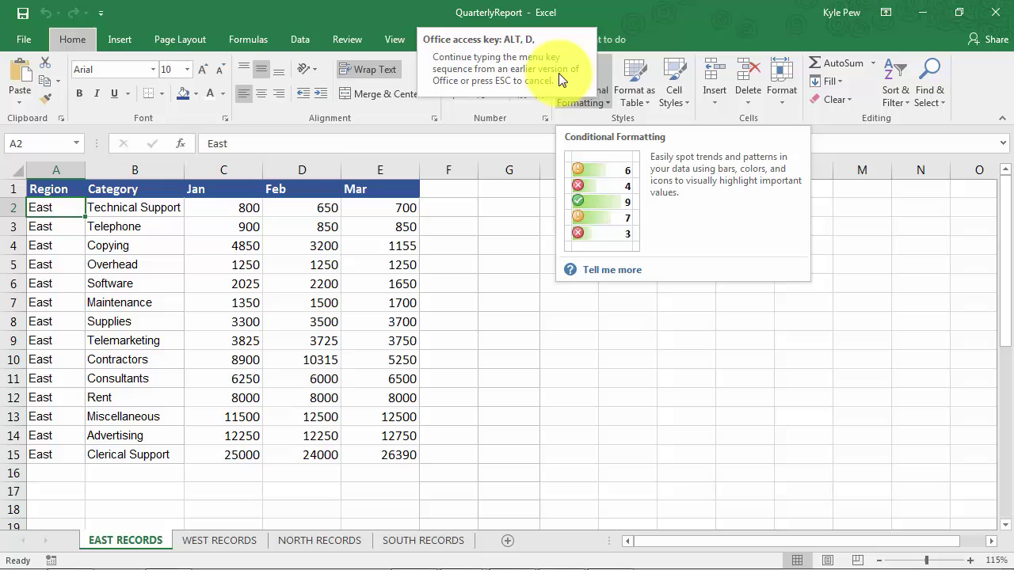
pyautogui.press('p')
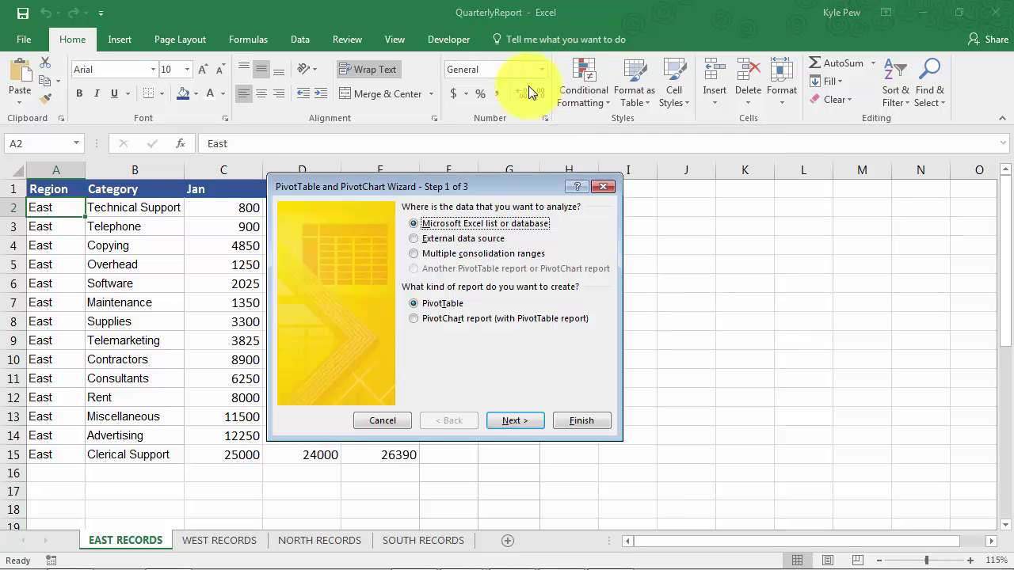
pyautogui.moveTo(320, 185); pyautogui.dragTo(241, 141)
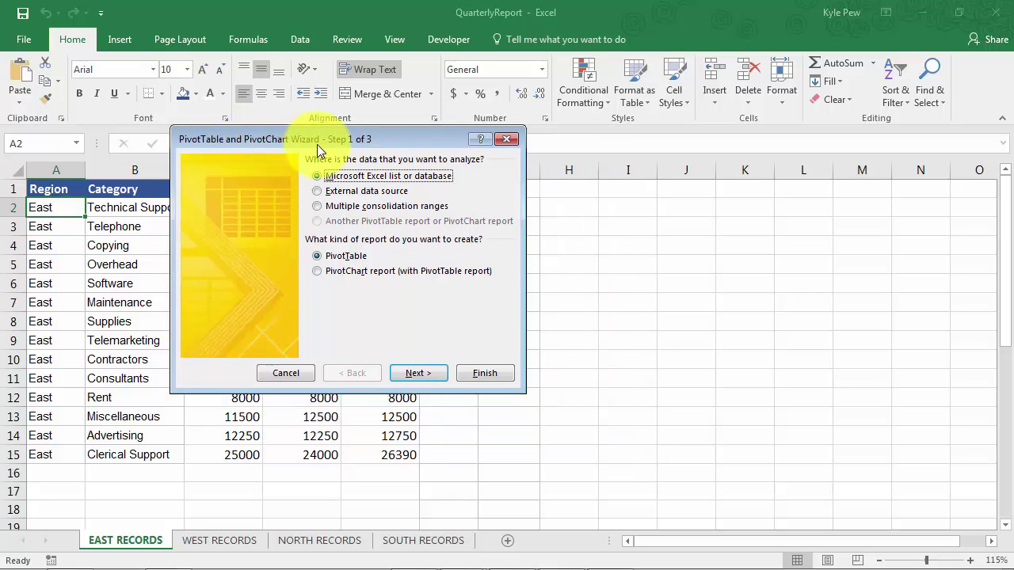
pyautogui.click(328, 205)
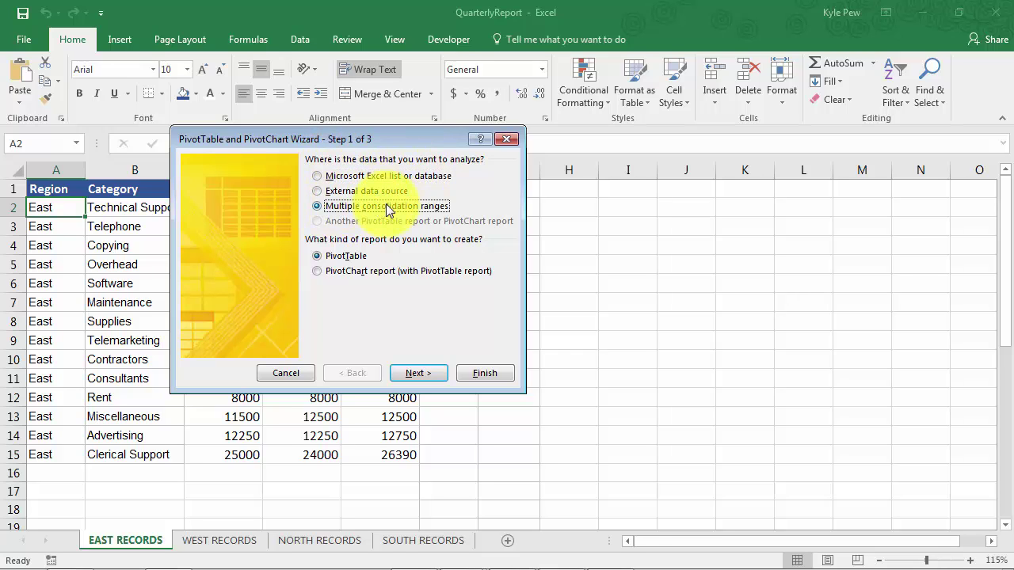
pyautogui.click(411, 370)
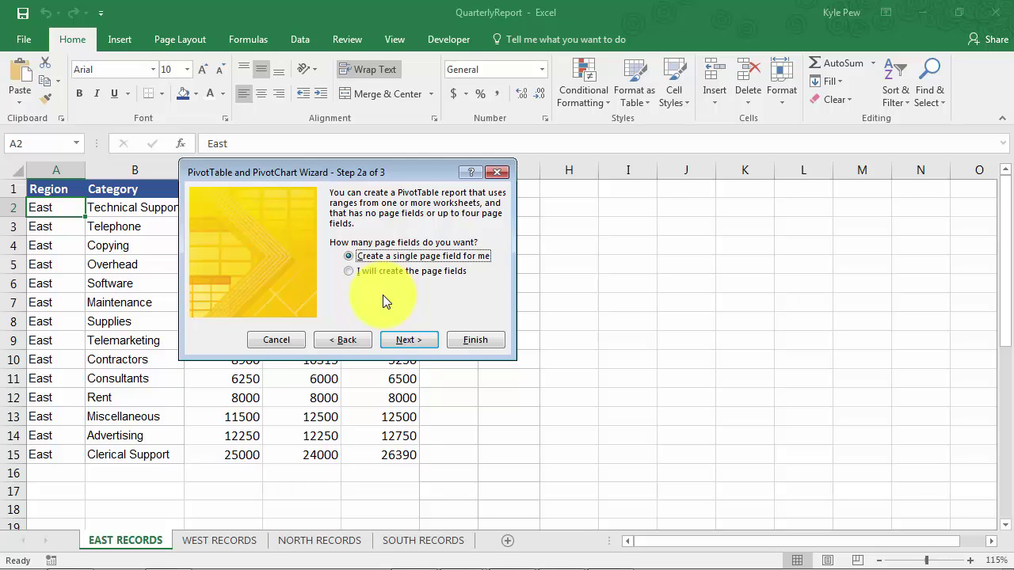
pyautogui.click(349, 271)
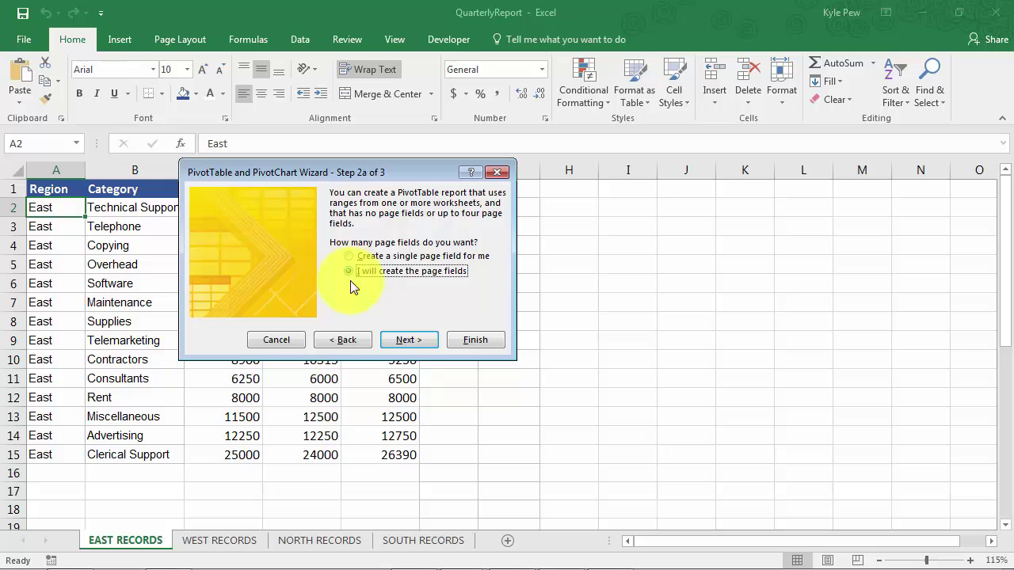
pyautogui.click(397, 343)
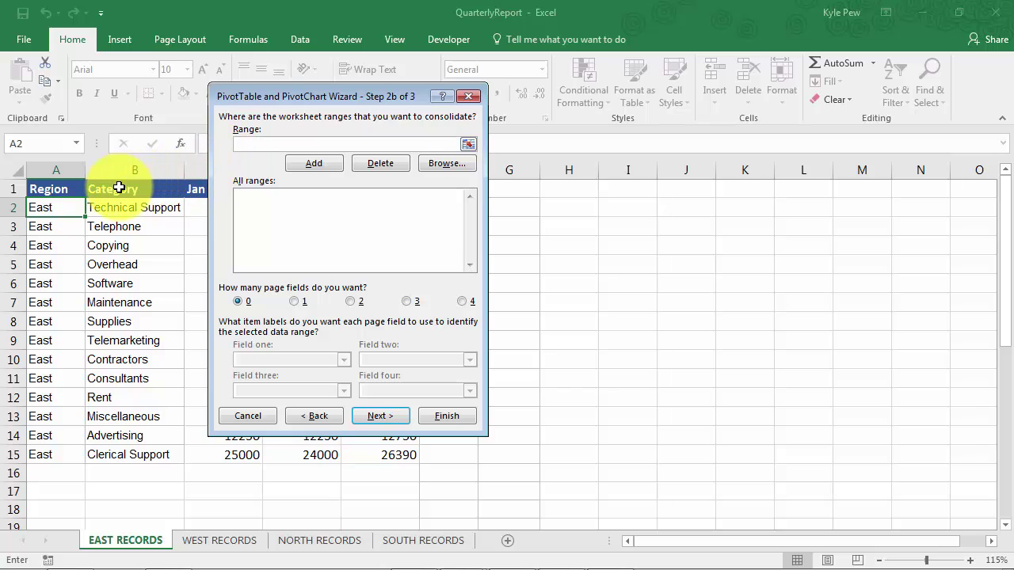
# - Add the ranges B1:E15 of EAST RECORDS and B1:E16 of WEST RECORDS to the consolidation list
pyautogui.moveTo(119, 187); pyautogui.dragTo(398, 454)
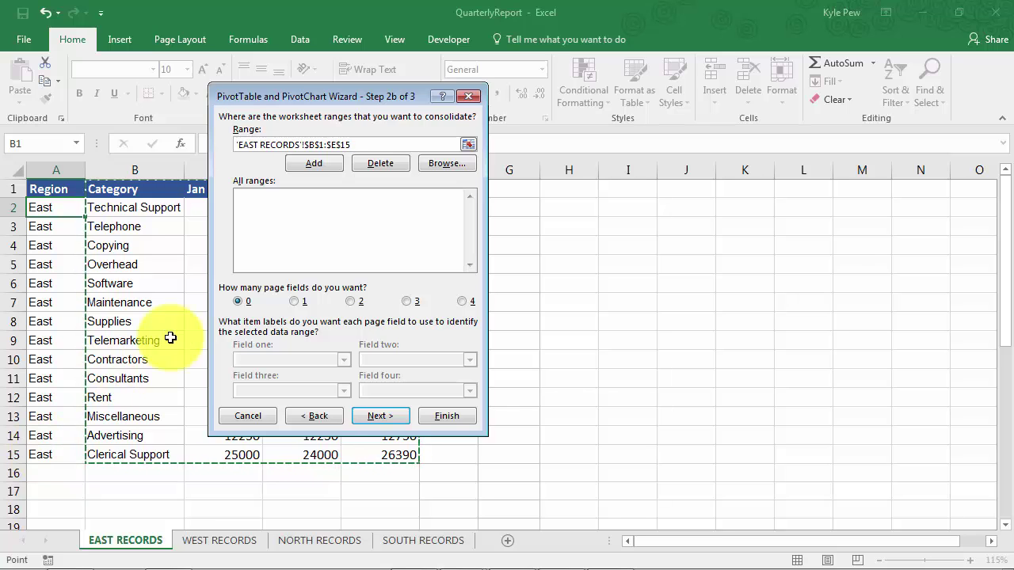
pyautogui.click(311, 164)
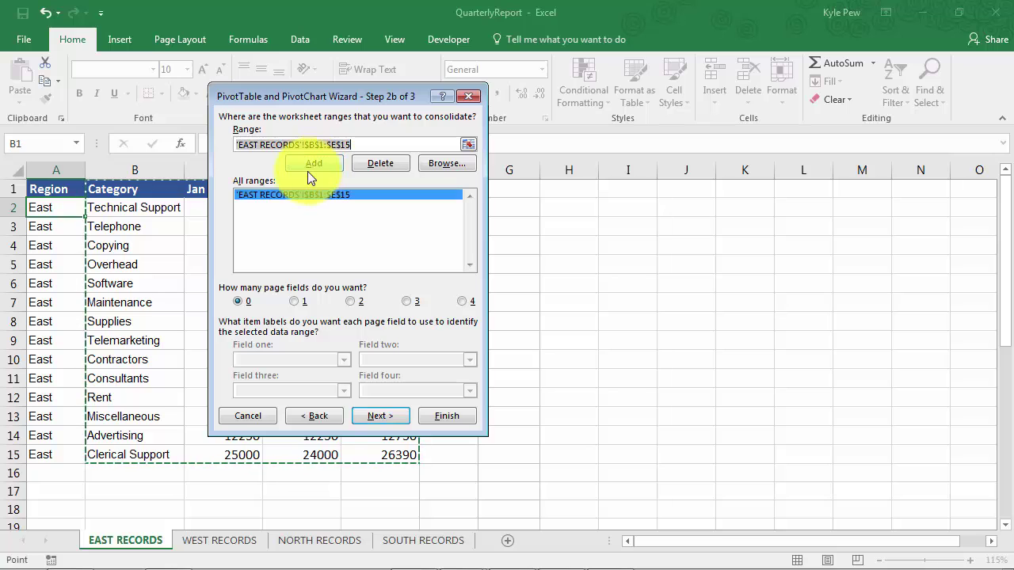
pyautogui.click(204, 529)
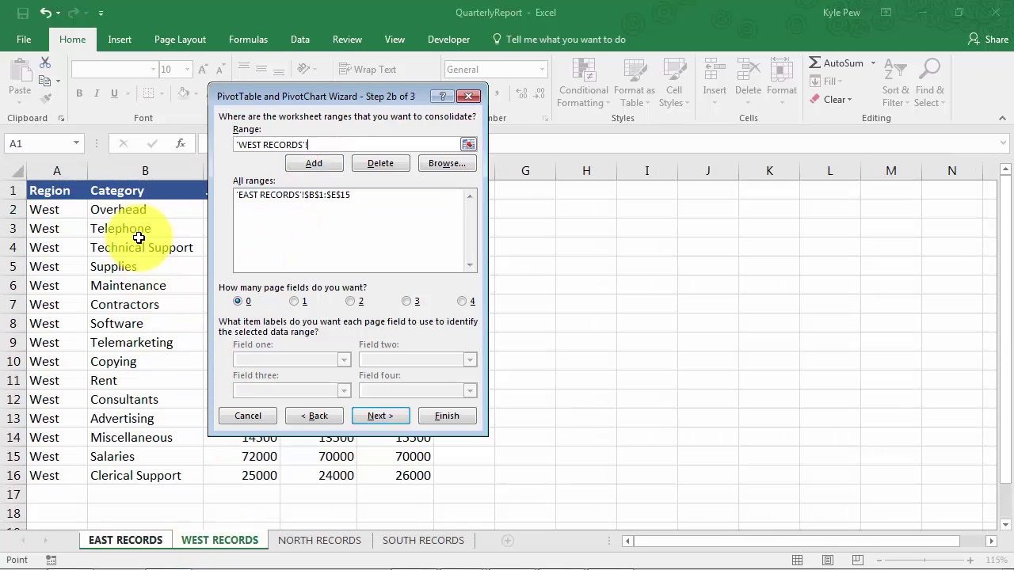
pyautogui.moveTo(144, 190); pyautogui.dragTo(369, 471)
pyautogui.click(320, 163)
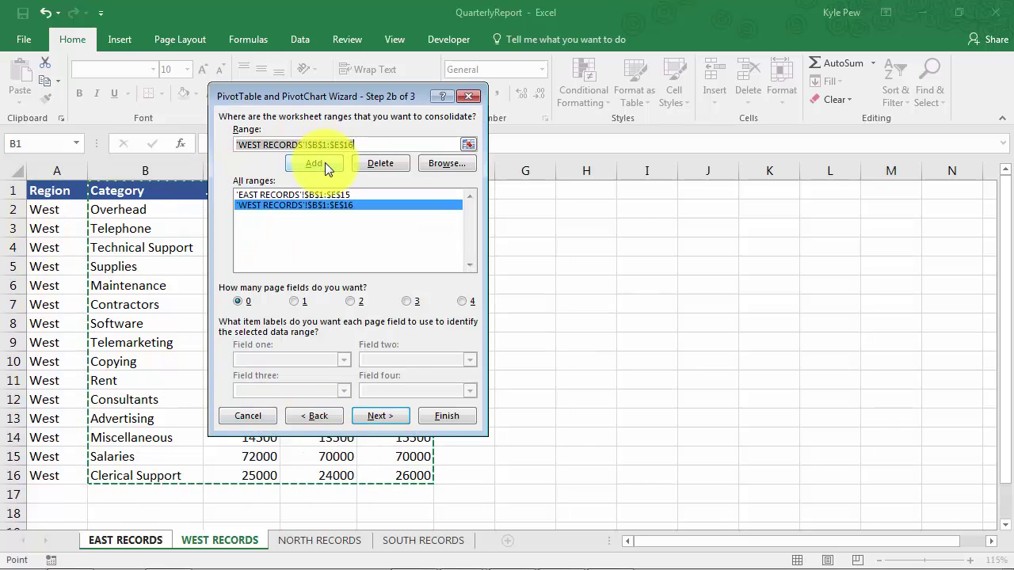
# - Add the range B1:E15 from both NORTH RECORDS and SOUTH RECORDS to the consolidation list
pyautogui.click(305, 541)
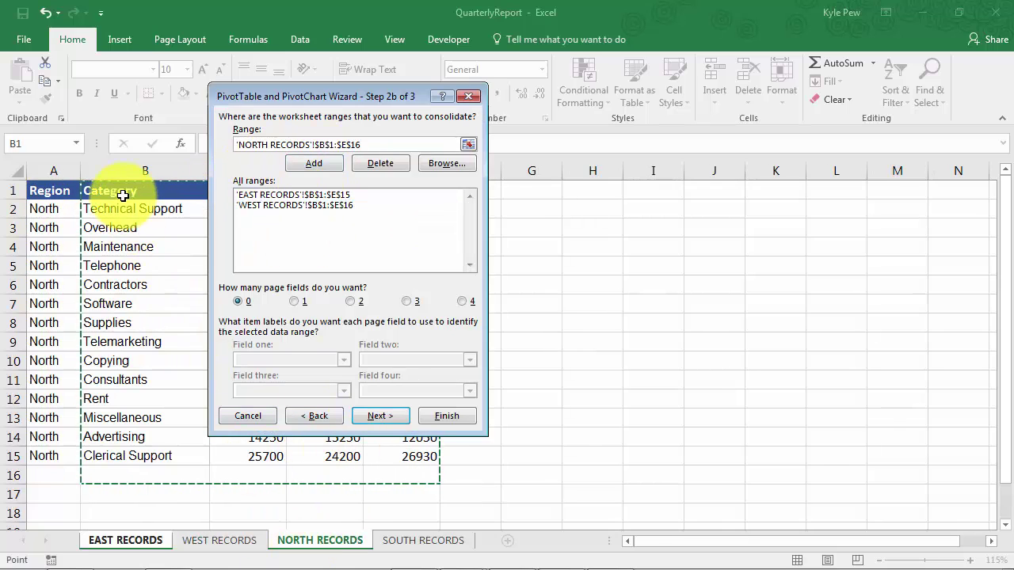
pyautogui.moveTo(118, 192); pyautogui.dragTo(398, 456)
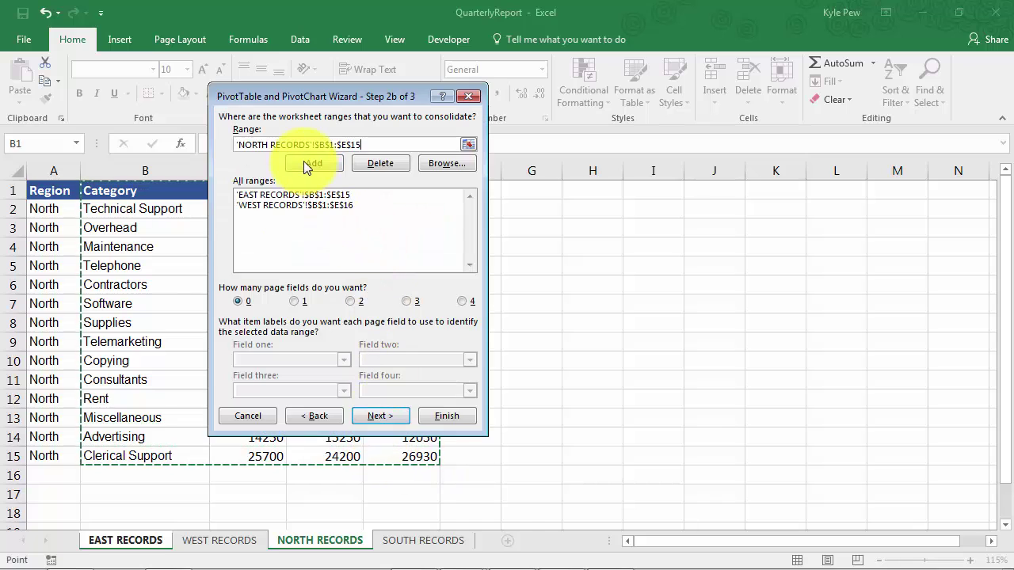
pyautogui.click(303, 160)
pyautogui.click(419, 540)
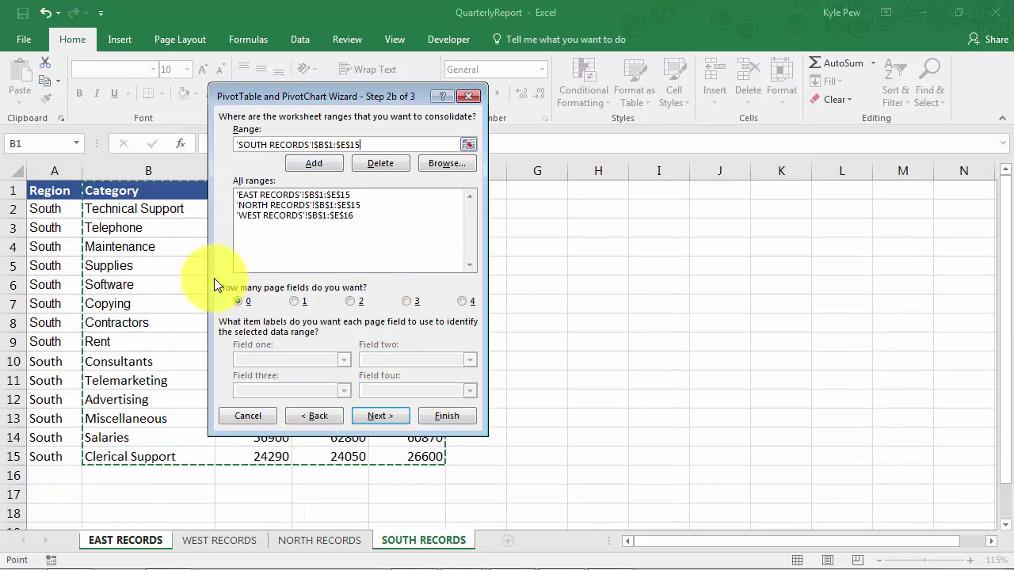
pyautogui.click(301, 162)
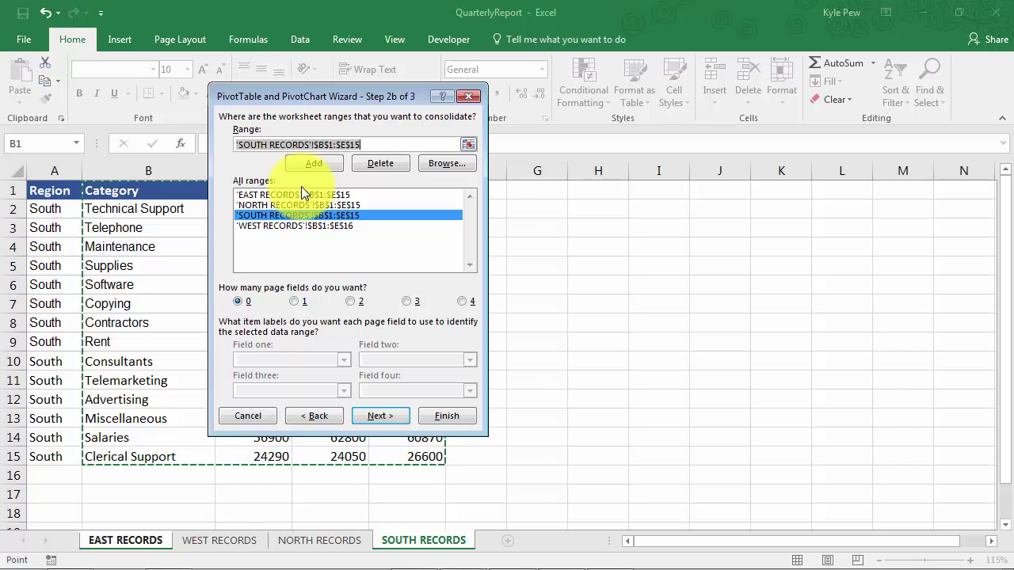
# - Set the number of page fields to 1 and label the EAST RECORDS range EAST in field one
pyautogui.click(261, 195)
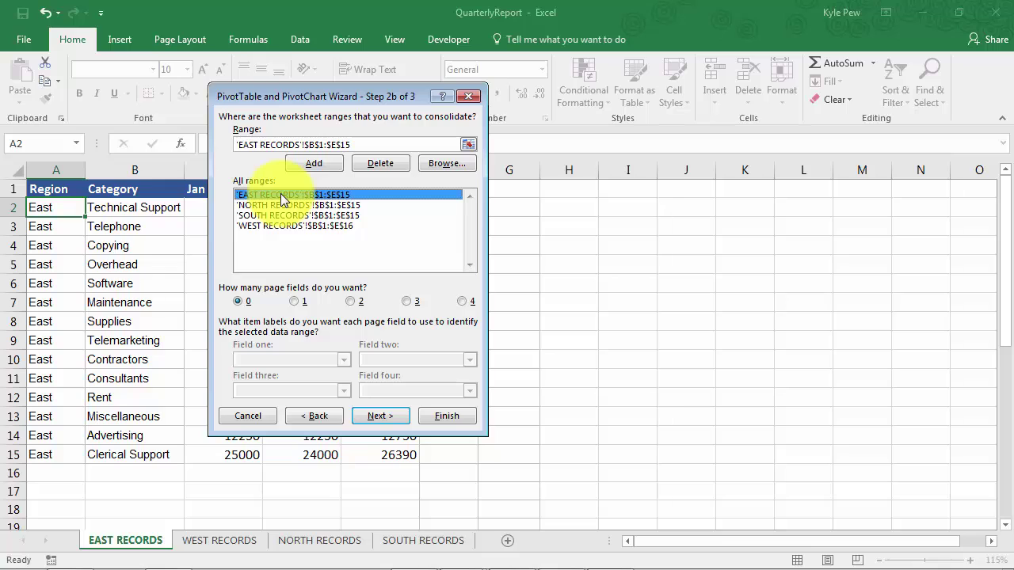
pyautogui.click(295, 301)
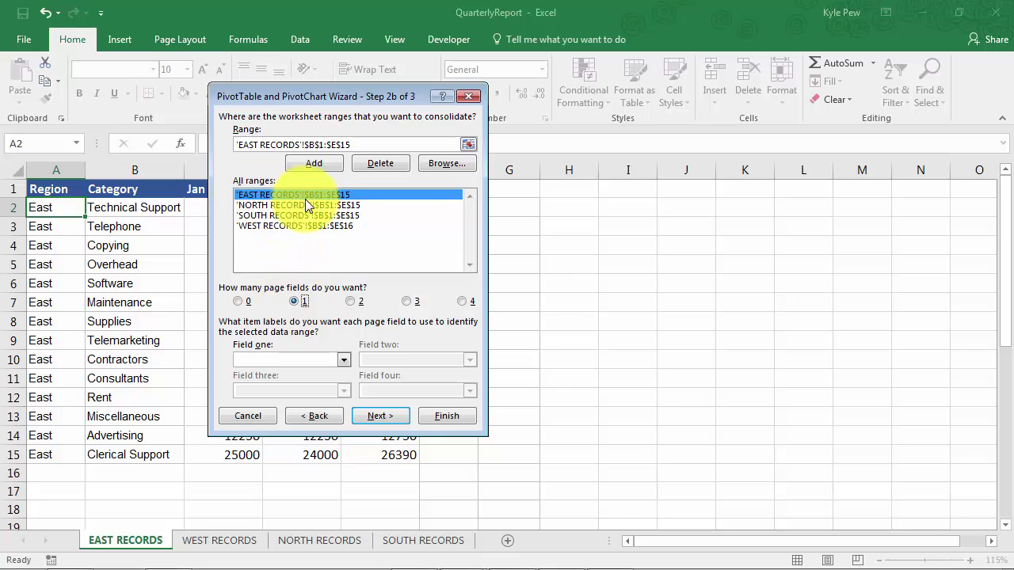
pyautogui.click(268, 360)
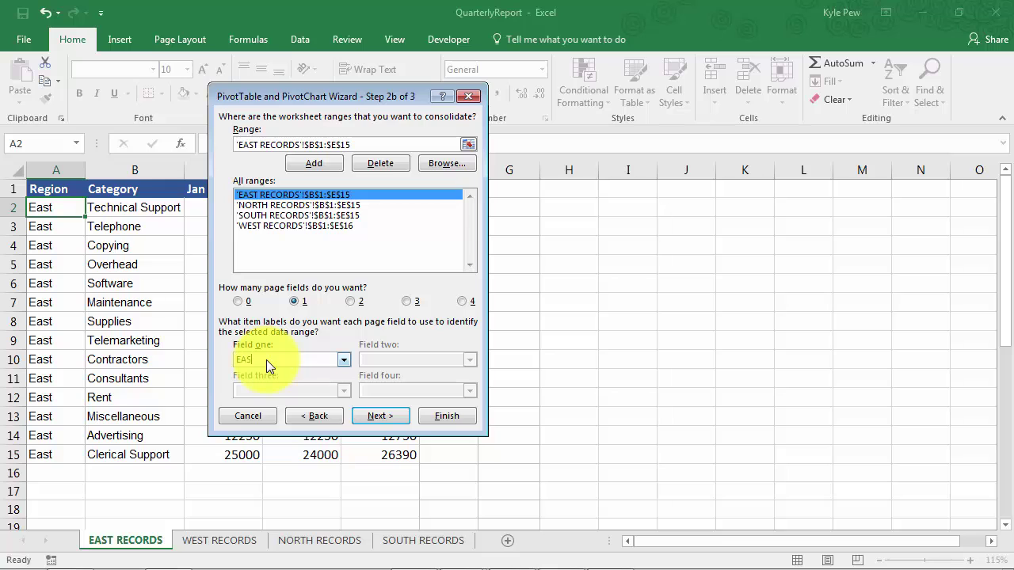
pyautogui.press('Tab')
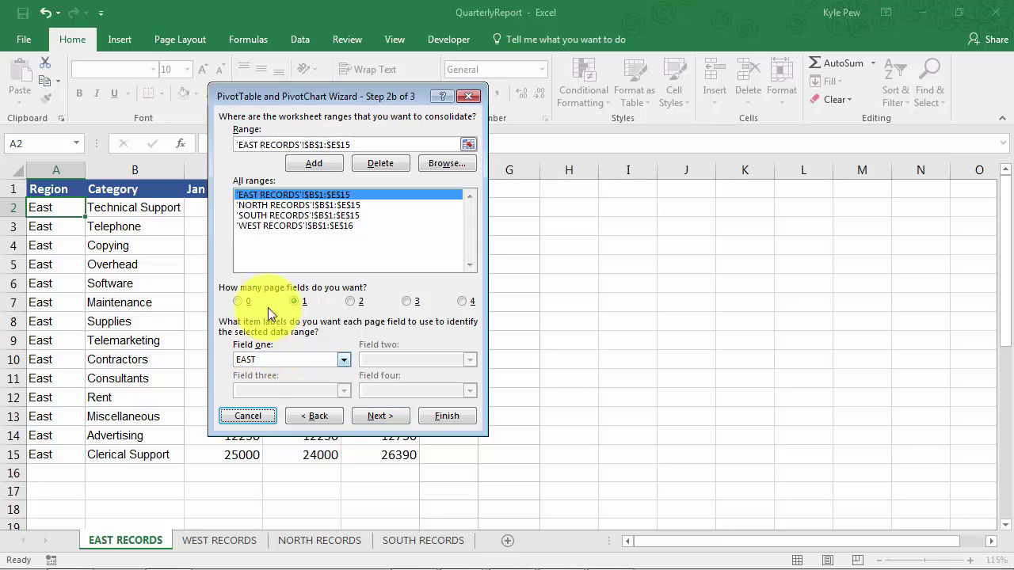
# - Assign the field one labels NORTH, SOUTH and WEST to their matching record ranges
pyautogui.click(266, 205)
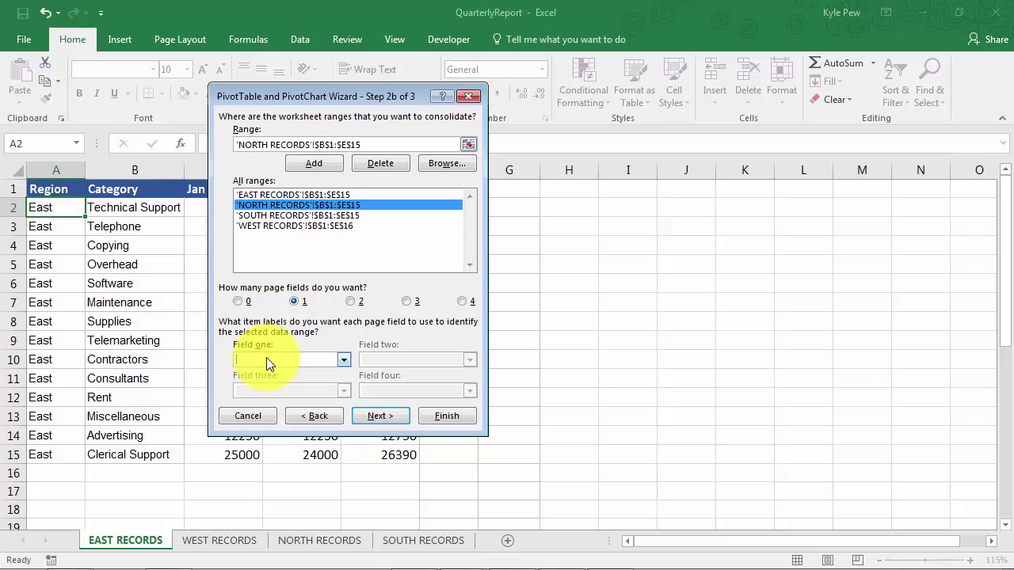
pyautogui.write('NORTH')
pyautogui.click(262, 215)
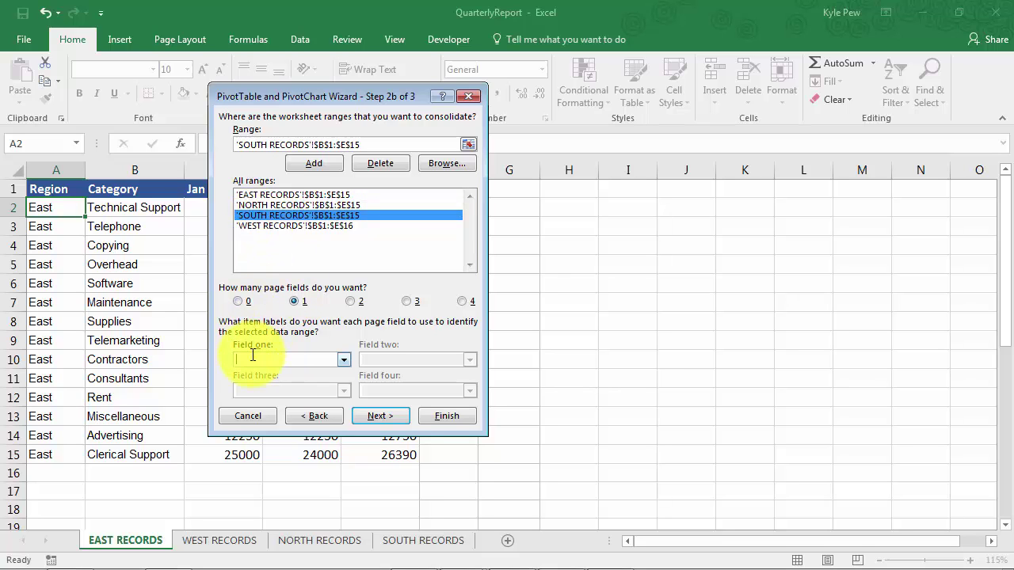
pyautogui.write('SOUTH')
pyautogui.click(253, 224)
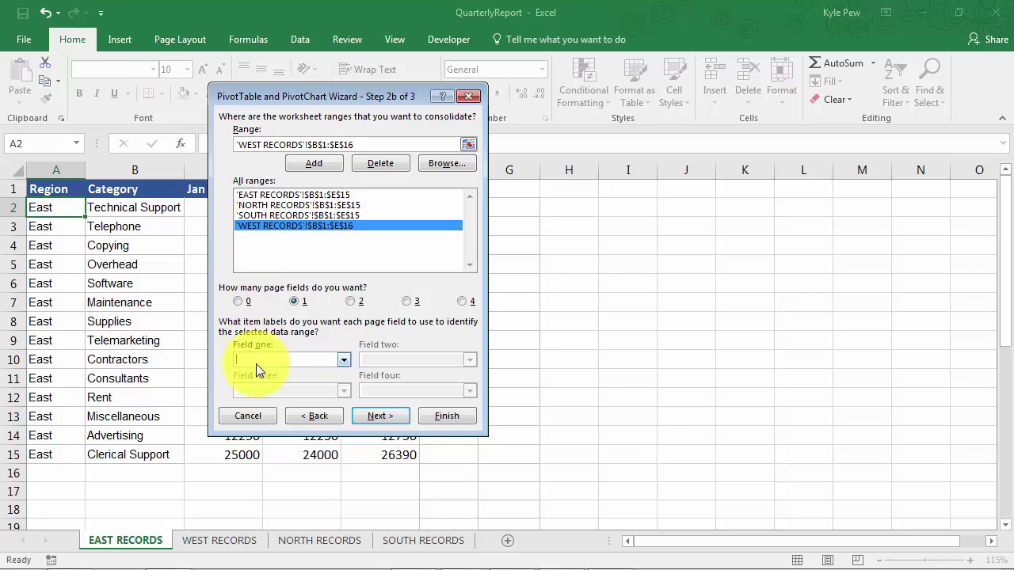
pyautogui.write('WEST')
pyautogui.press('Tab')
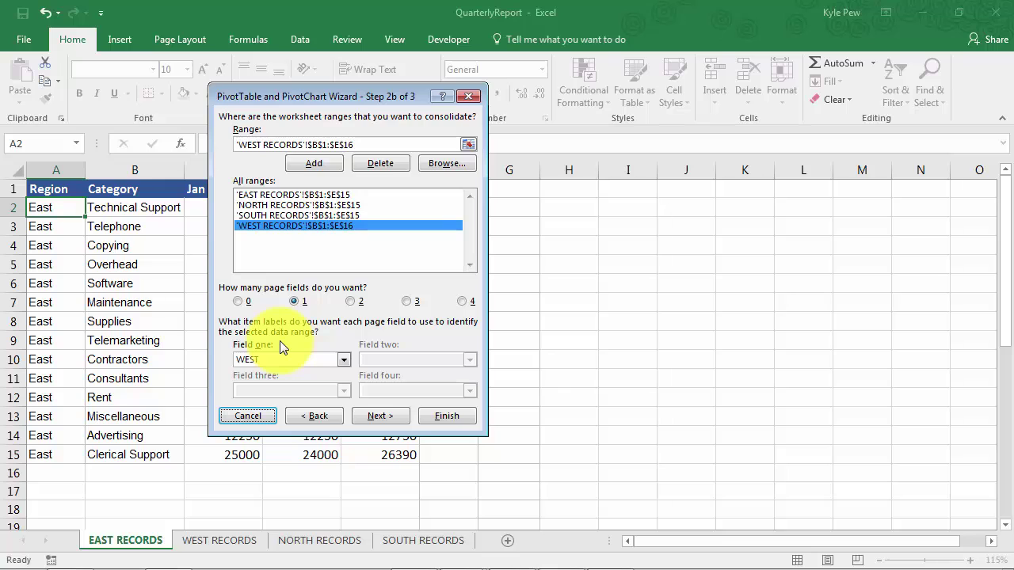
# - Create the PivotTable report on a new worksheet and compare it with the EAST RECORDS source sheet
pyautogui.click(362, 414)
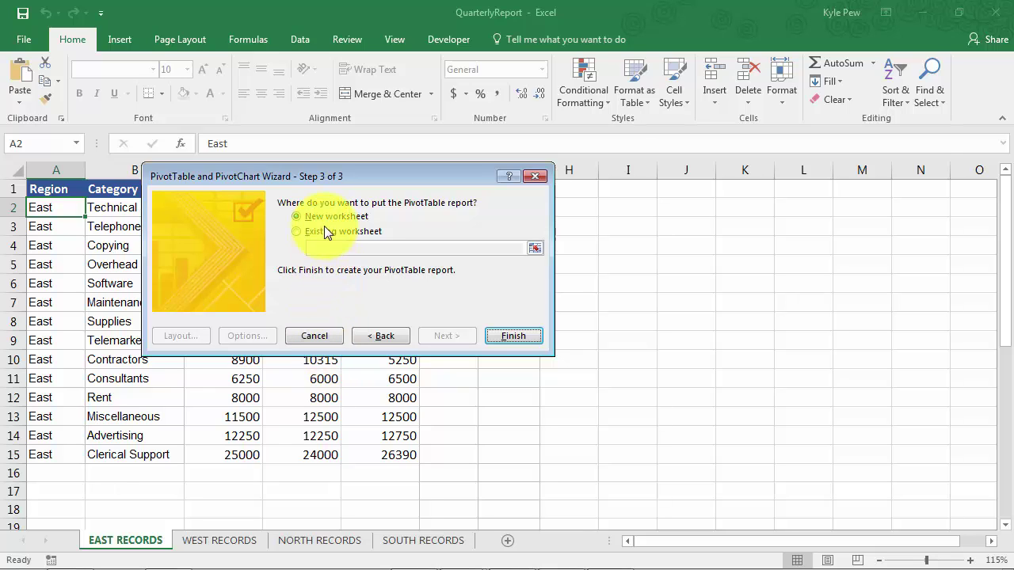
pyautogui.click(516, 341)
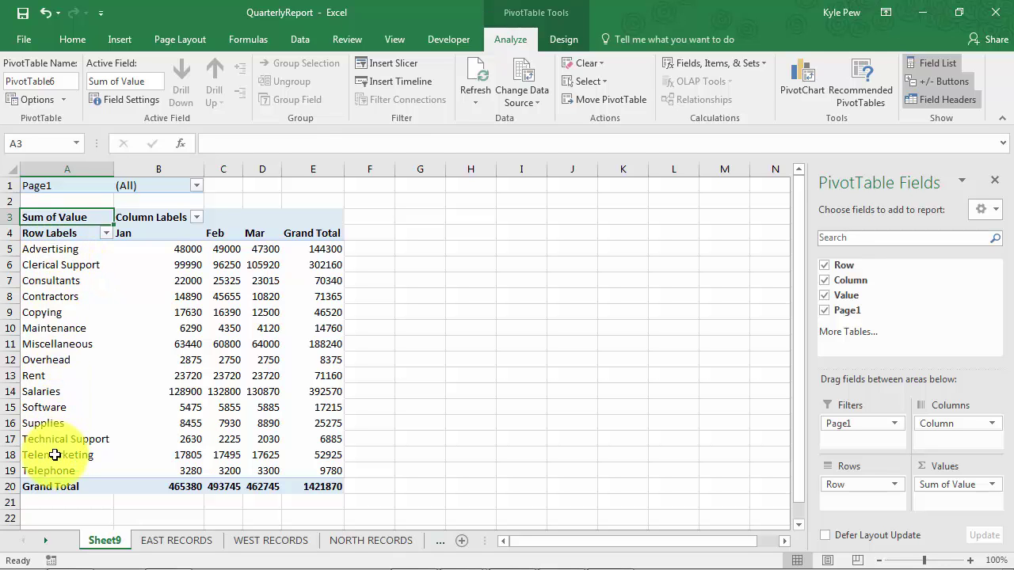
pyautogui.click(163, 539)
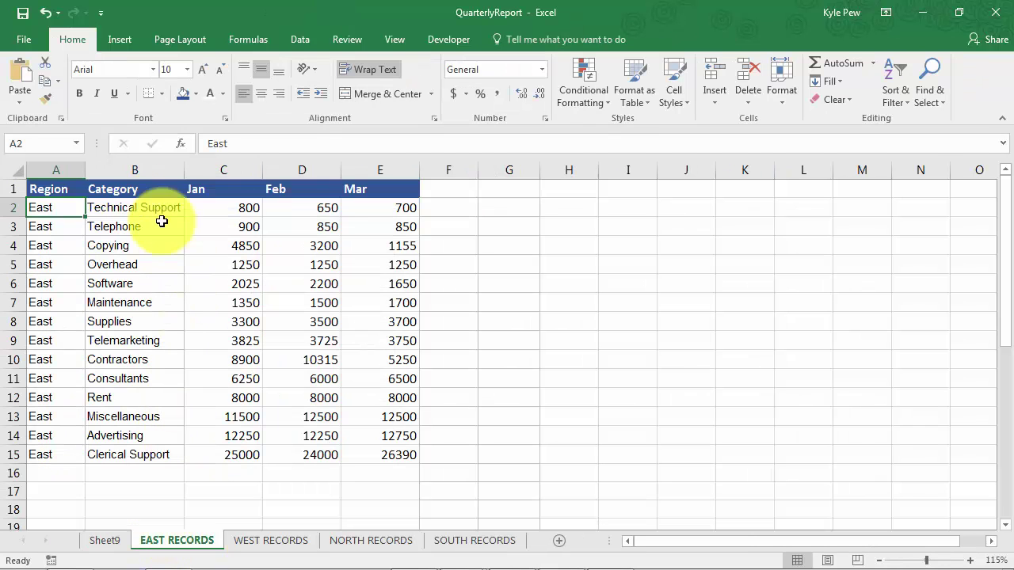
pyautogui.click(105, 540)
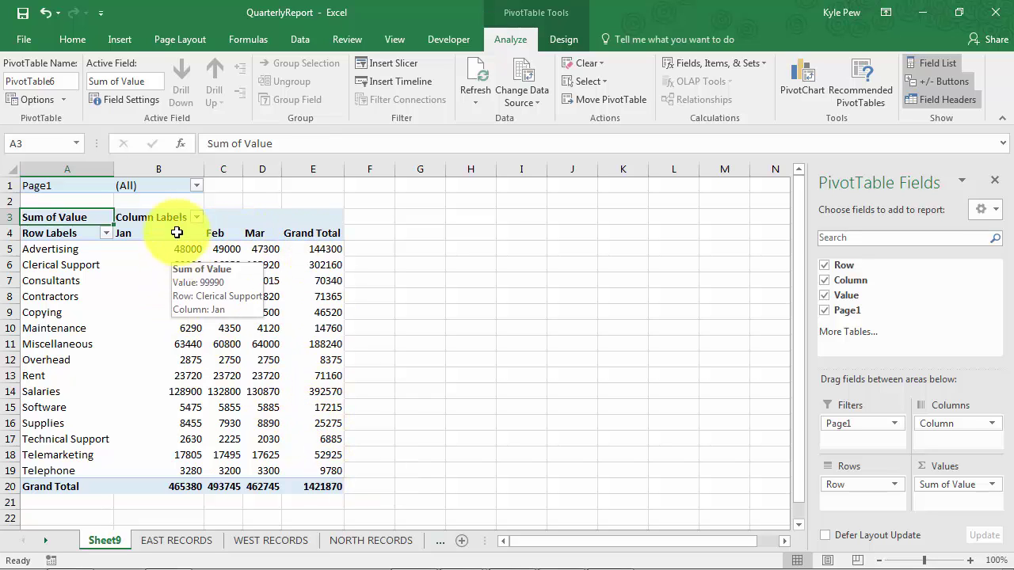
# - Filter the PivotTable's Page1 field to NORTH, enlarging the filter list so that all regions can be seen
pyautogui.click(196, 186)
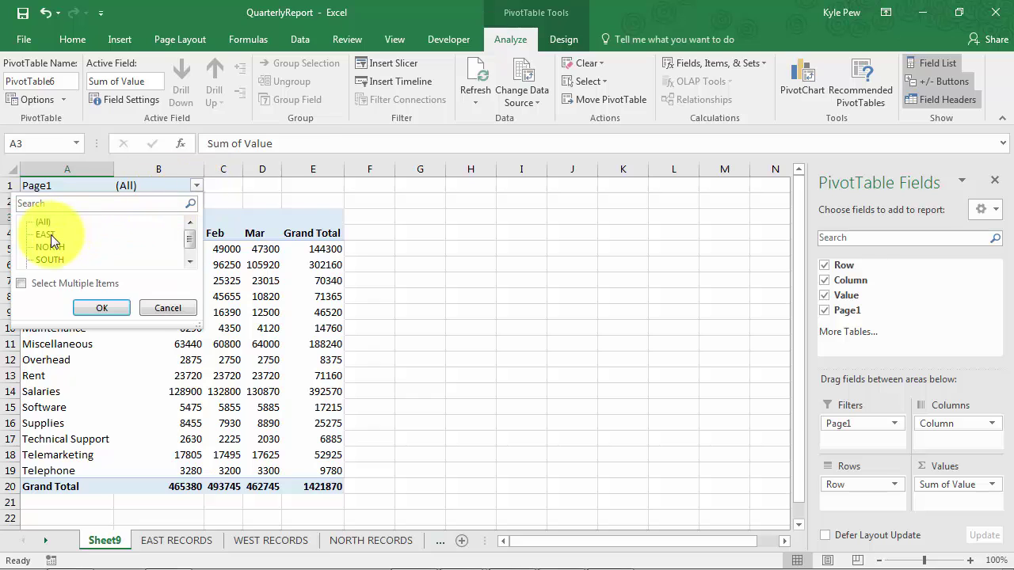
pyautogui.moveTo(199, 325); pyautogui.dragTo(199, 354)
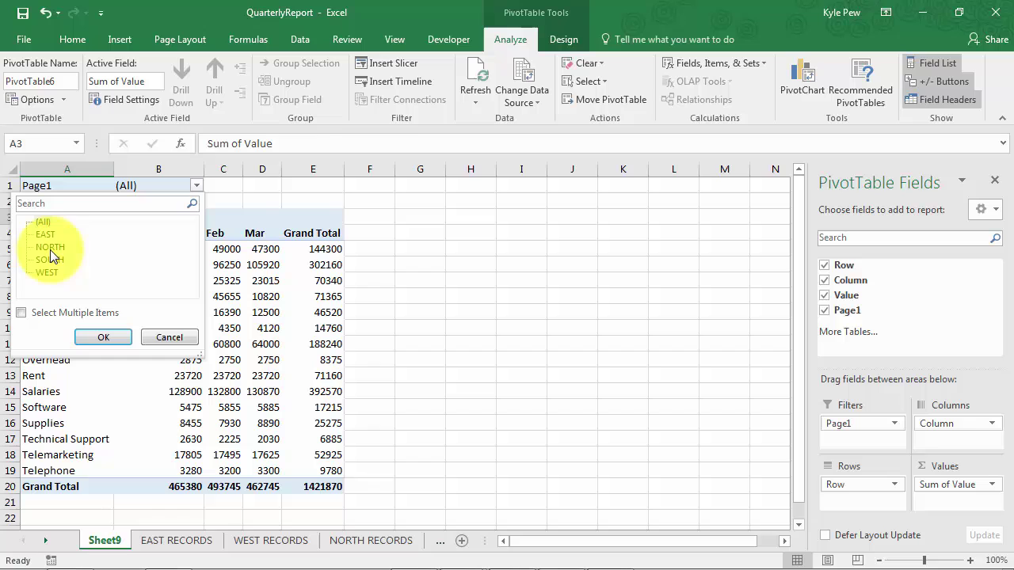
pyautogui.click(50, 249)
pyautogui.click(94, 332)
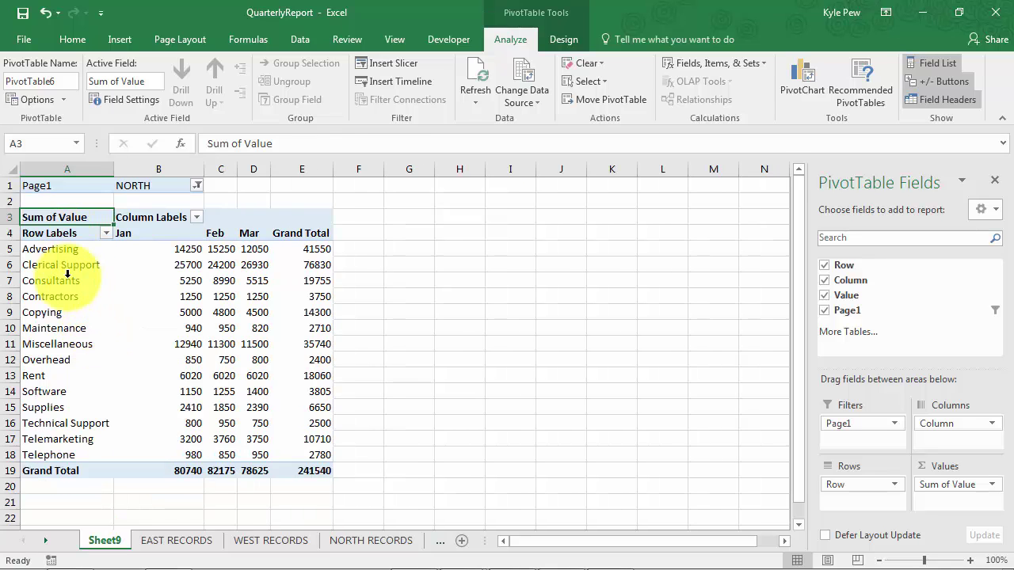
# - Switch the PivotTable's Page1 filter to EAST
pyautogui.click(196, 185)
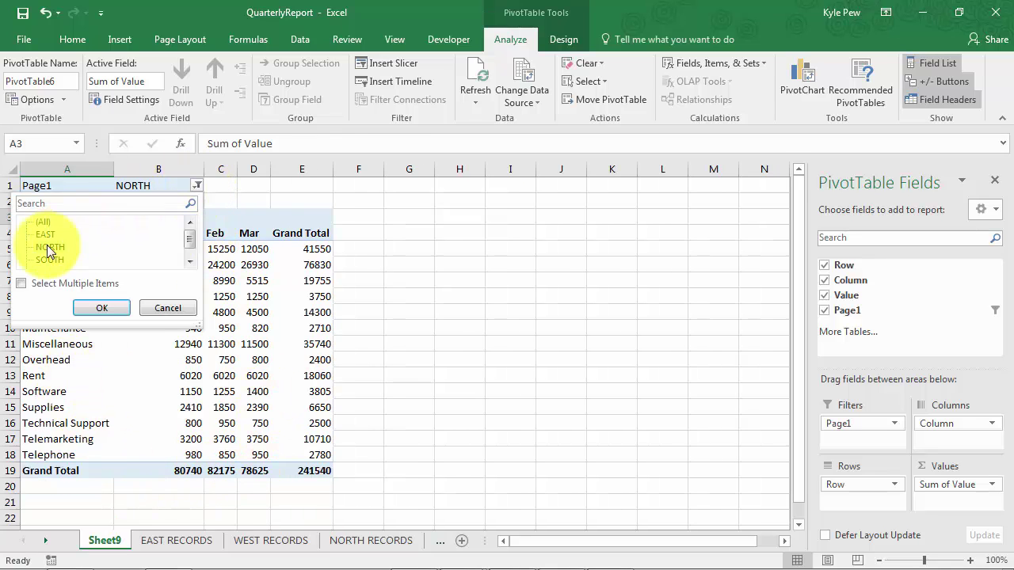
pyautogui.click(44, 235)
pyautogui.click(92, 307)
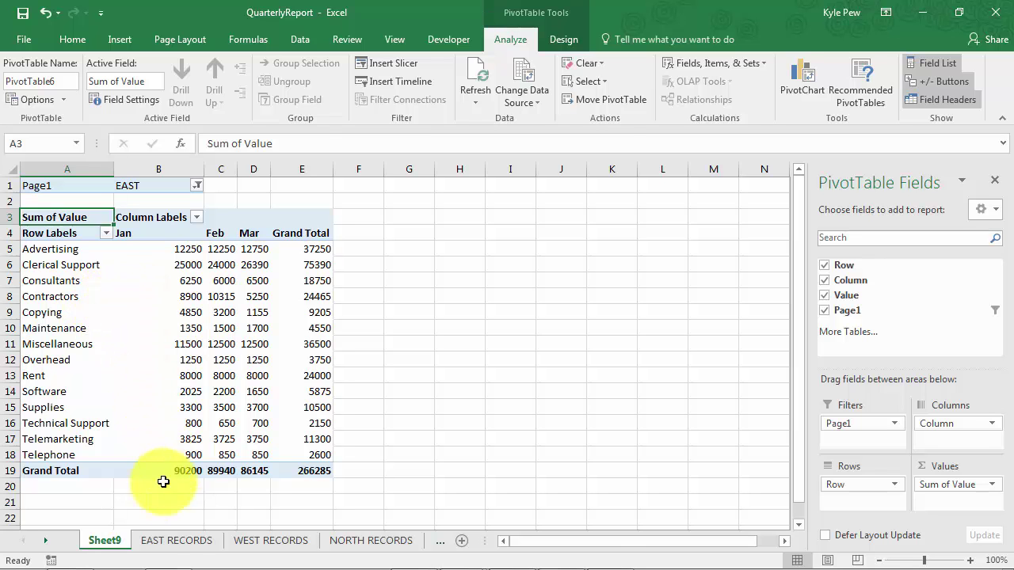
# - Review the EAST, WEST, NORTH and SOUTH RECORDS source sheets and return to the PivotTable on Sheet9
pyautogui.click(168, 541)
pyautogui.click(263, 542)
pyautogui.click(353, 546)
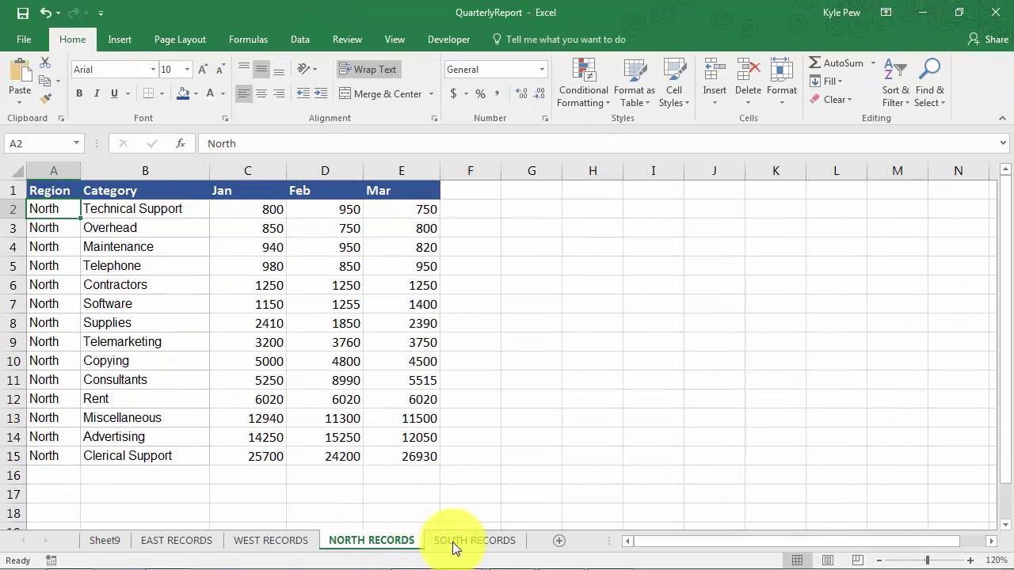
pyautogui.click(458, 545)
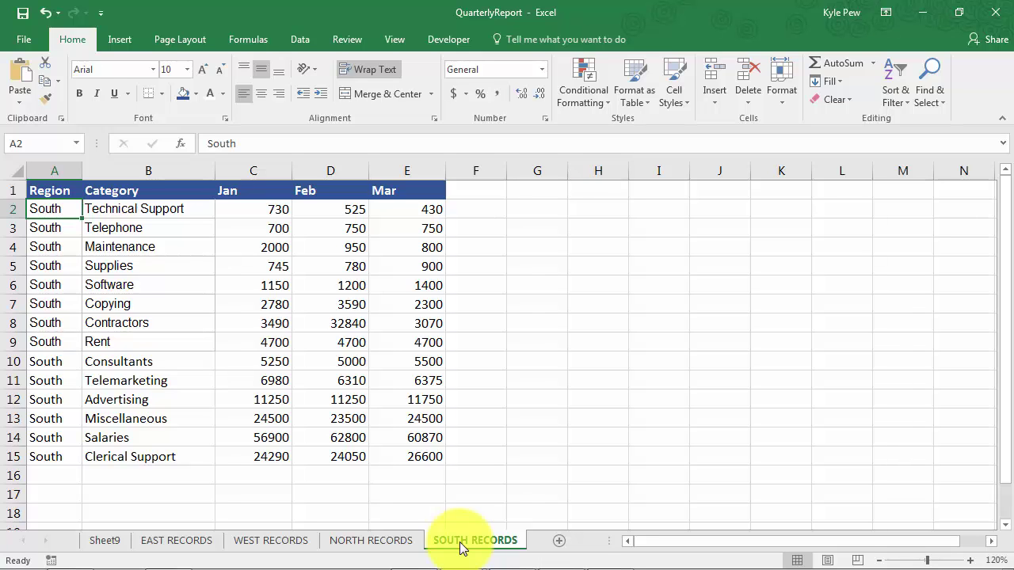
pyautogui.click(105, 540)
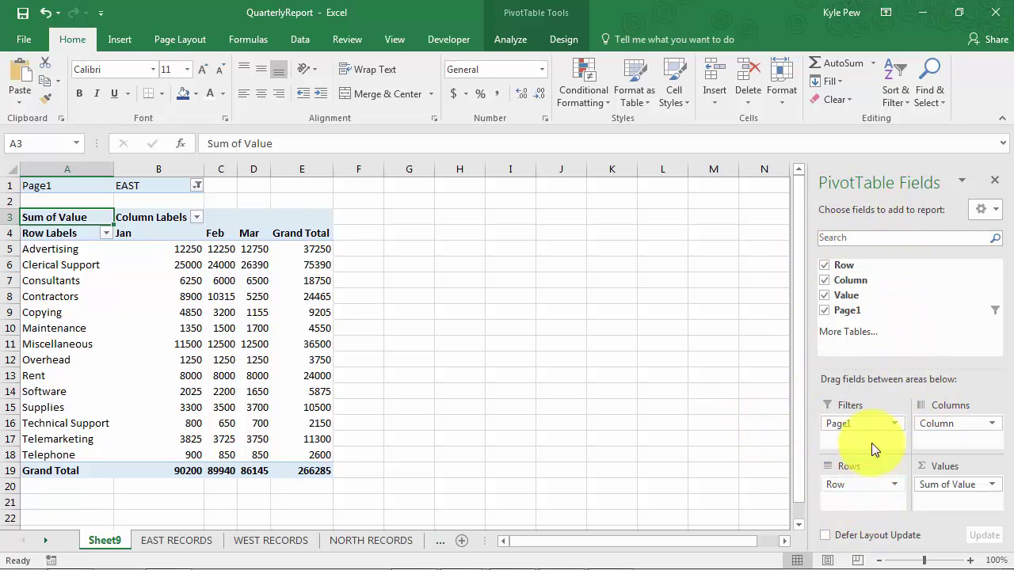
# - Reset the Page1 filter to (All) and remove the Page1, Column and Row fields from the PivotTable layout
pyautogui.click(199, 185)
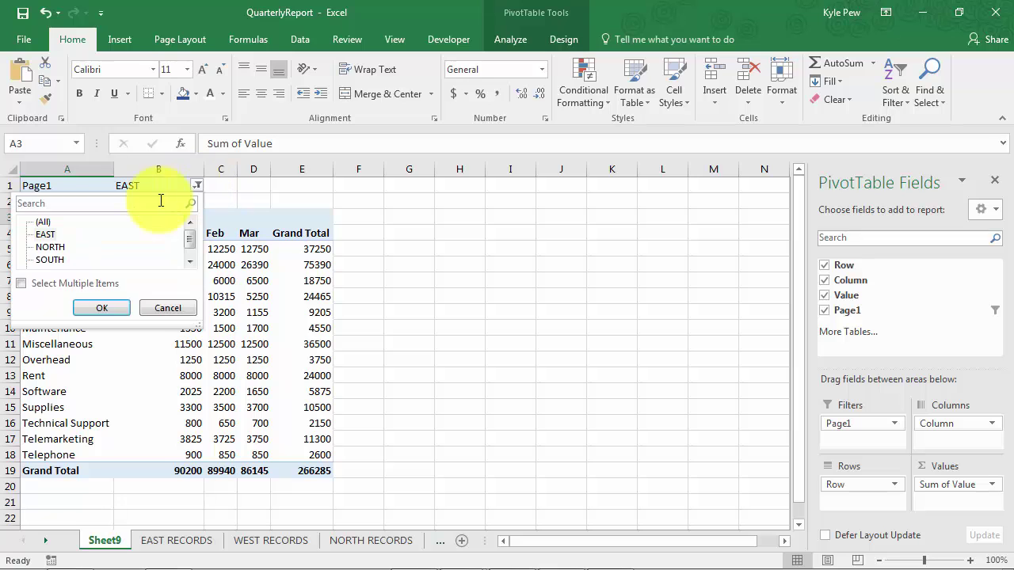
pyautogui.click(102, 307)
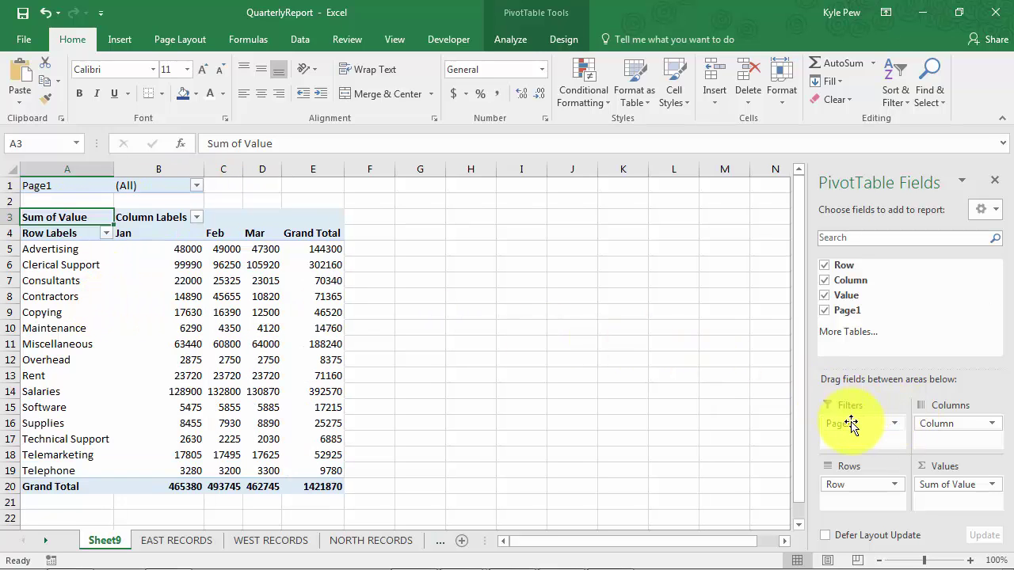
pyautogui.moveTo(850, 425); pyautogui.dragTo(727, 333)
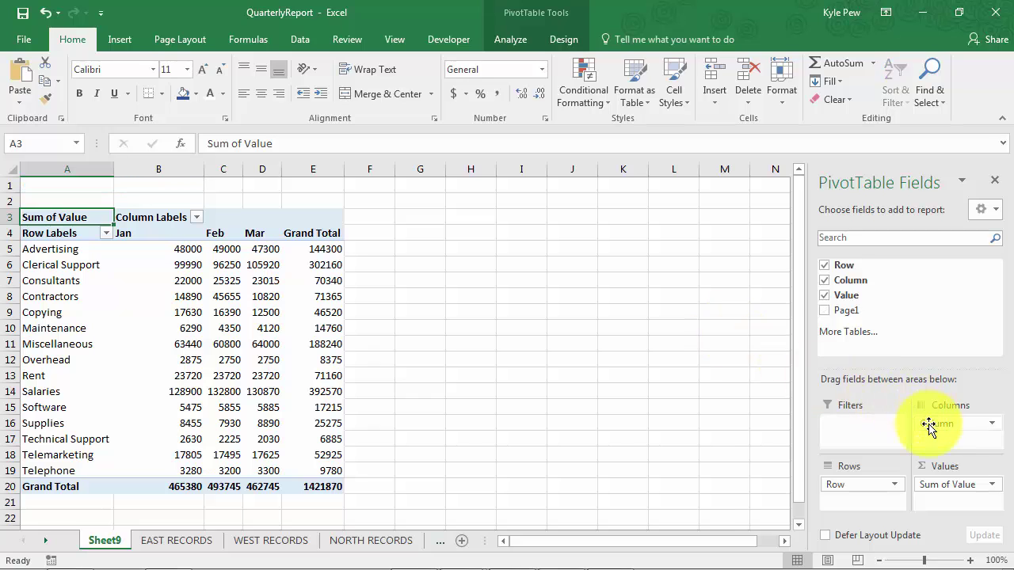
pyautogui.moveTo(929, 425); pyautogui.dragTo(714, 315)
pyautogui.moveTo(839, 480); pyautogui.dragTo(613, 315)
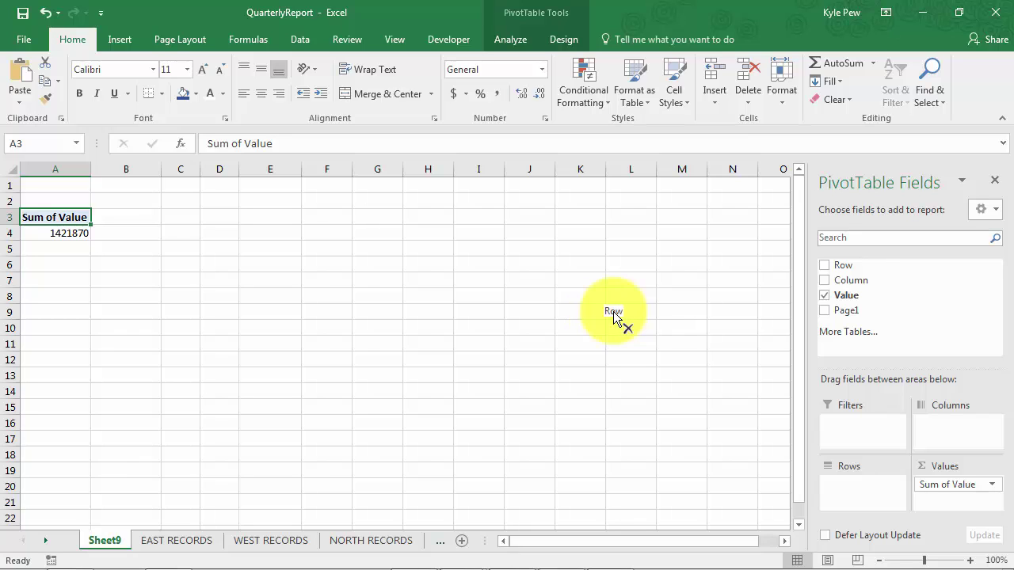
# - Drill down into the PivotTable's Sum of Value total to extract its records to a new sheet, and review the rows for all regions
pyautogui.click(71, 236)
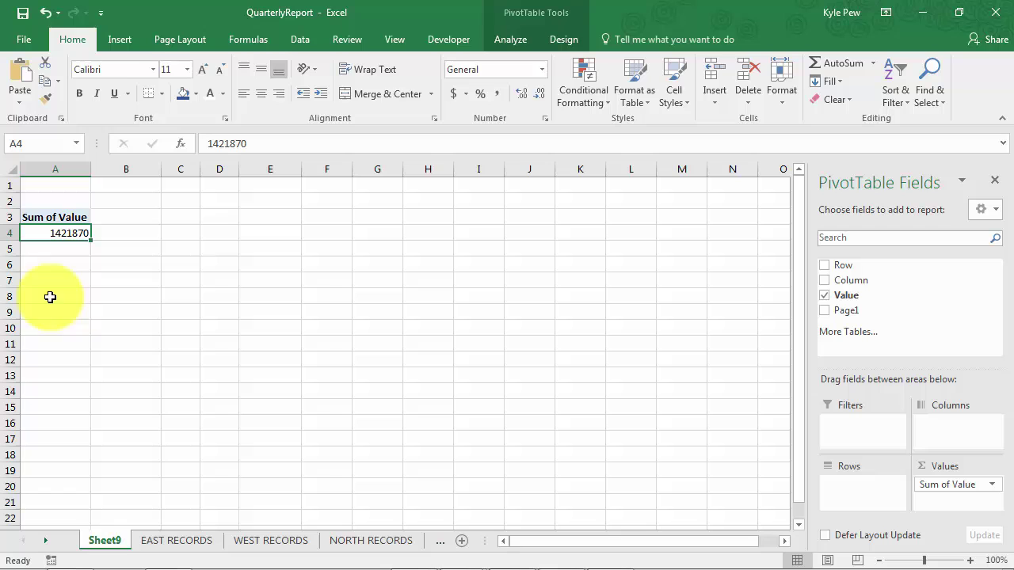
pyautogui.doubleClick(60, 234)
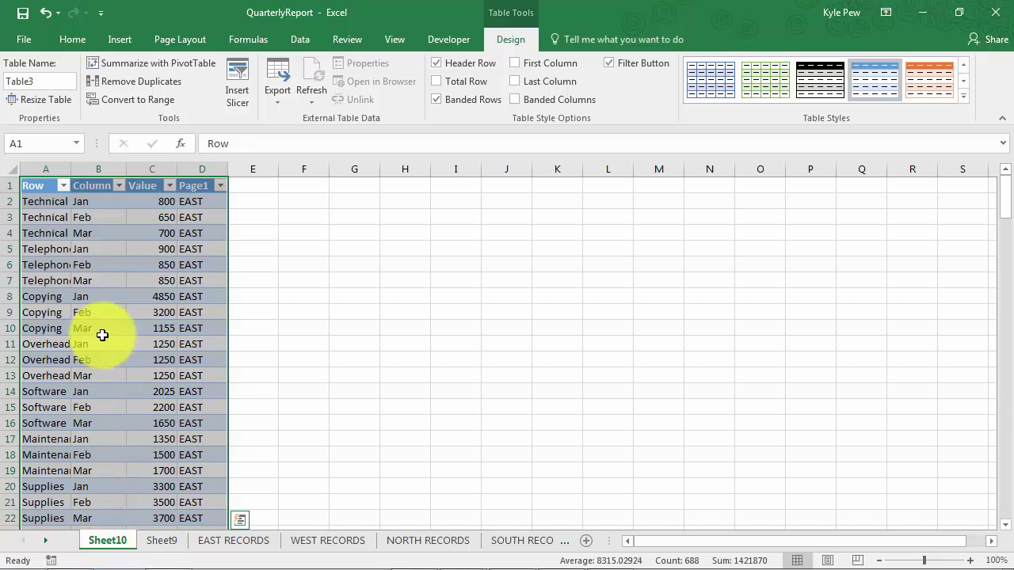
pyautogui.scroll(-12, 99, 213)
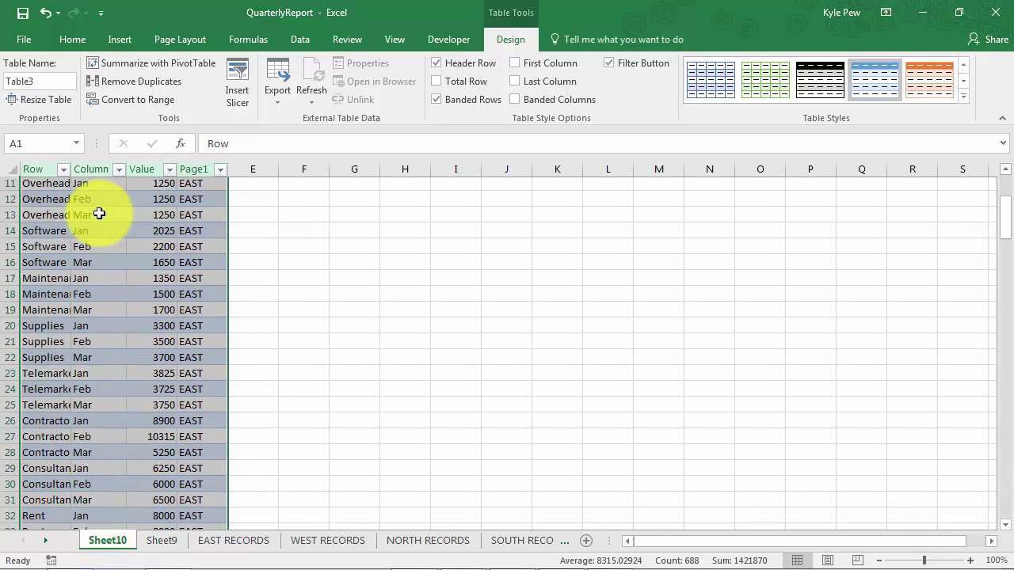
pyautogui.scroll(-13, 99, 213)
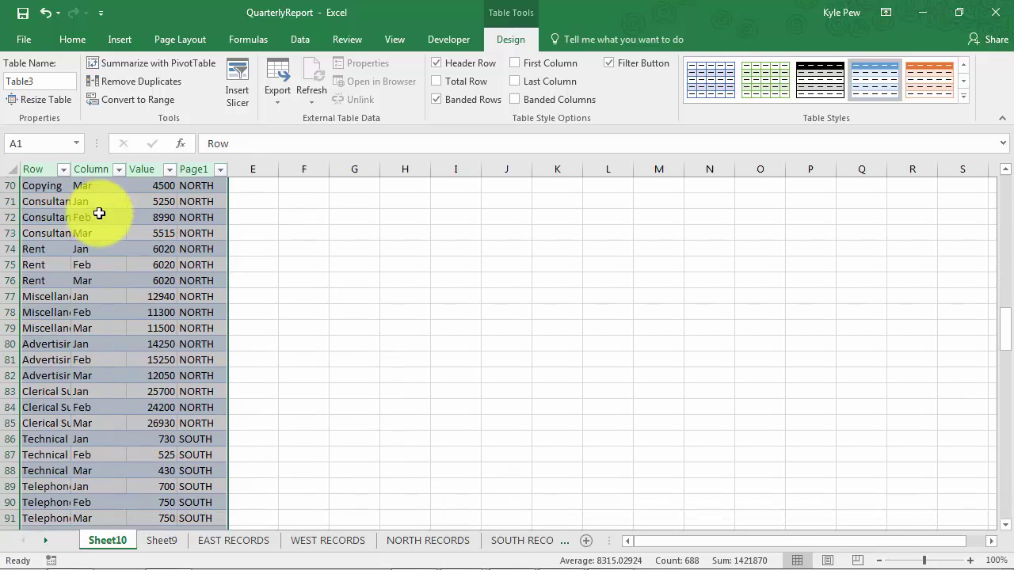
pyautogui.scroll(-11, 99, 213)
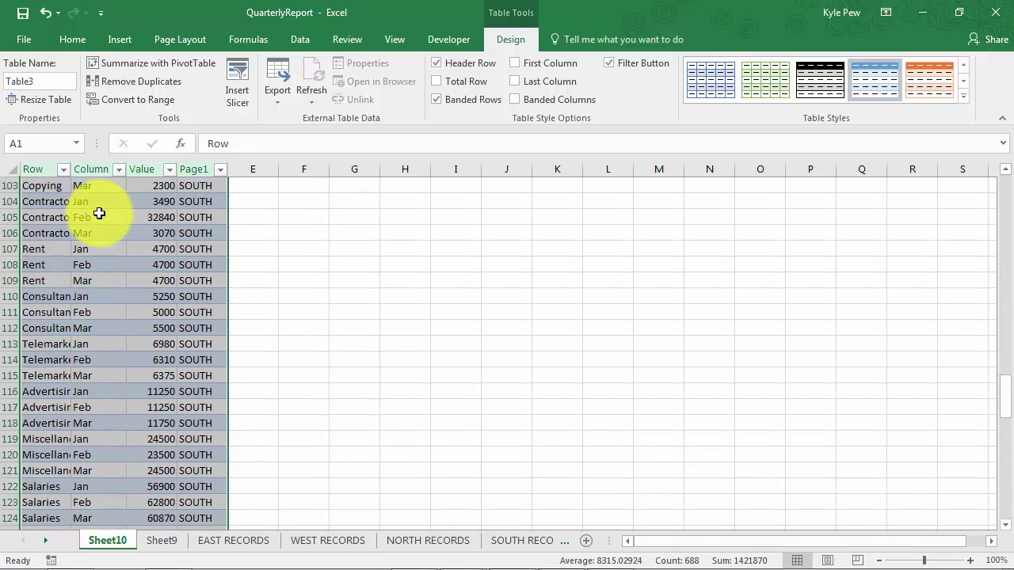
pyautogui.scroll(-10, 99, 213)
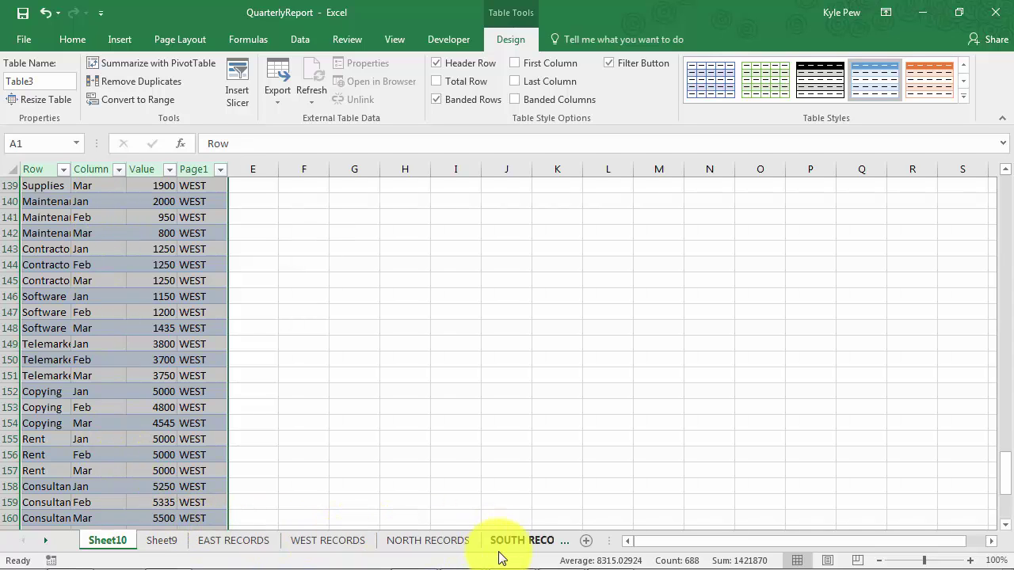
pyautogui.scroll(20, 150, 398)
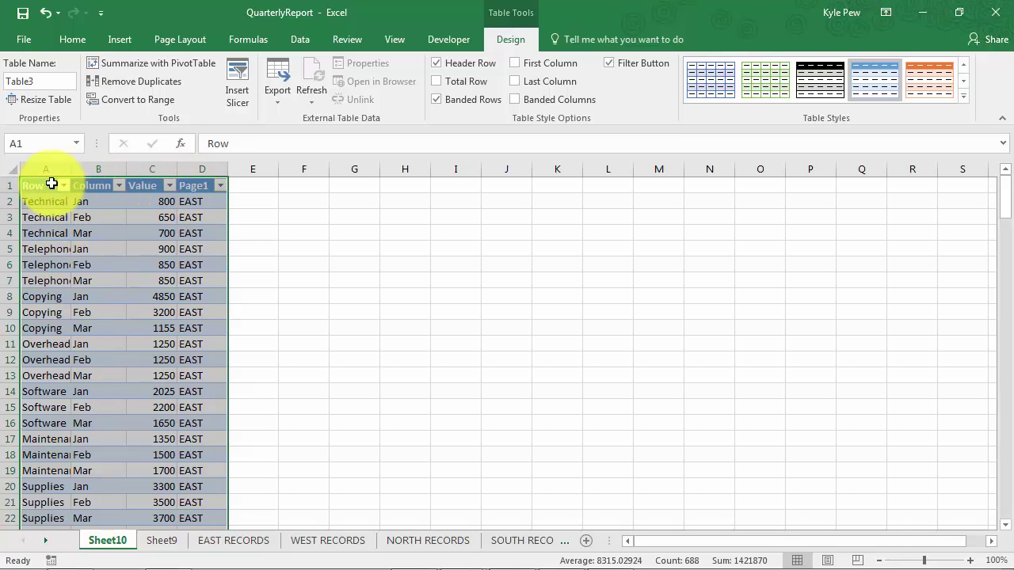
# - Rename the extracted table's Row, Column, Value and Page1 headers to Category, Month, Sales and Region
pyautogui.click(23, 184)
pyautogui.write('C')
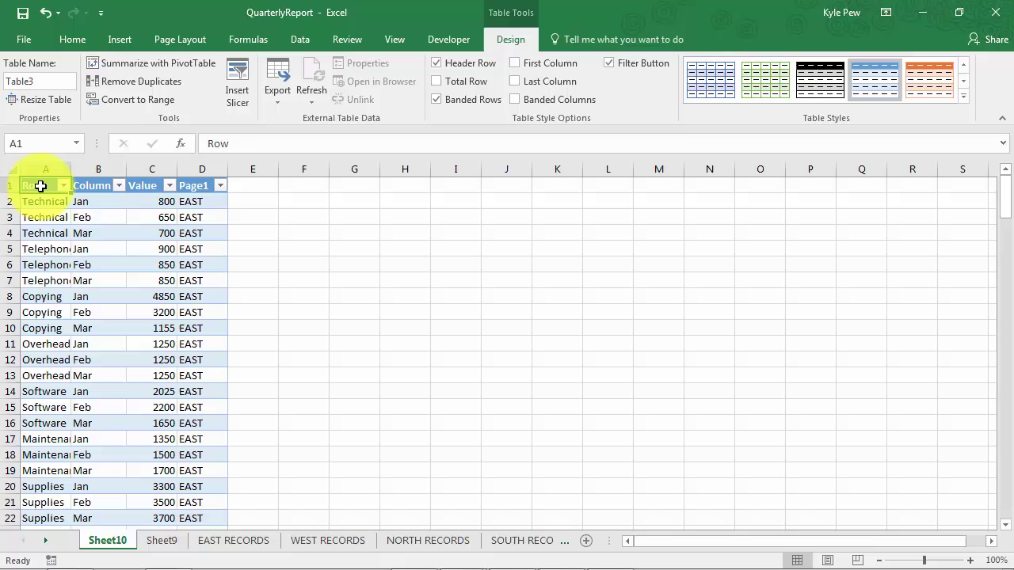
pyautogui.write('atefpr')
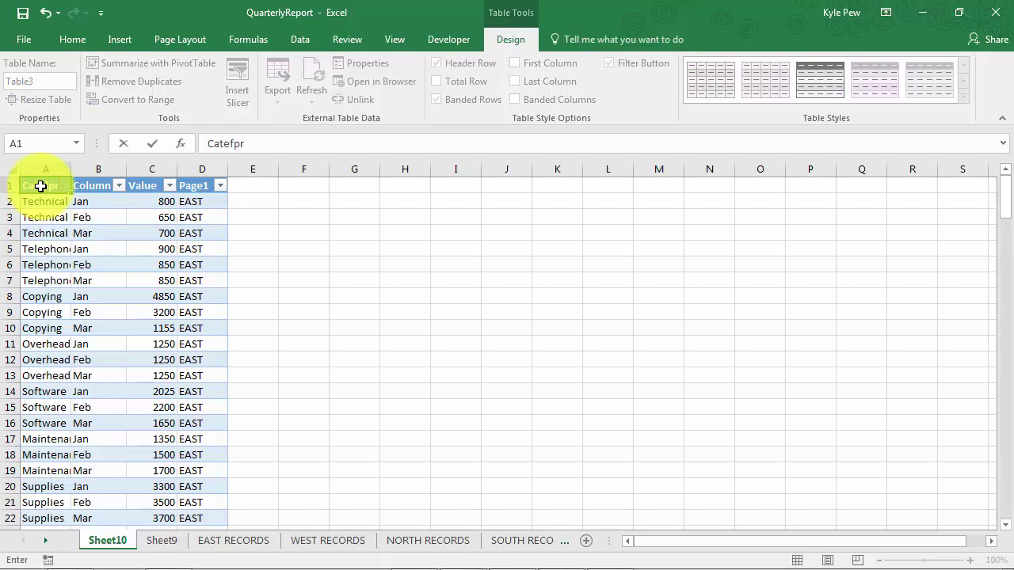
pyautogui.press('BackSpace')
pyautogui.press('BackSpace')
pyautogui.write('gory')
pyautogui.press('Tab')
pyautogui.write('Month')
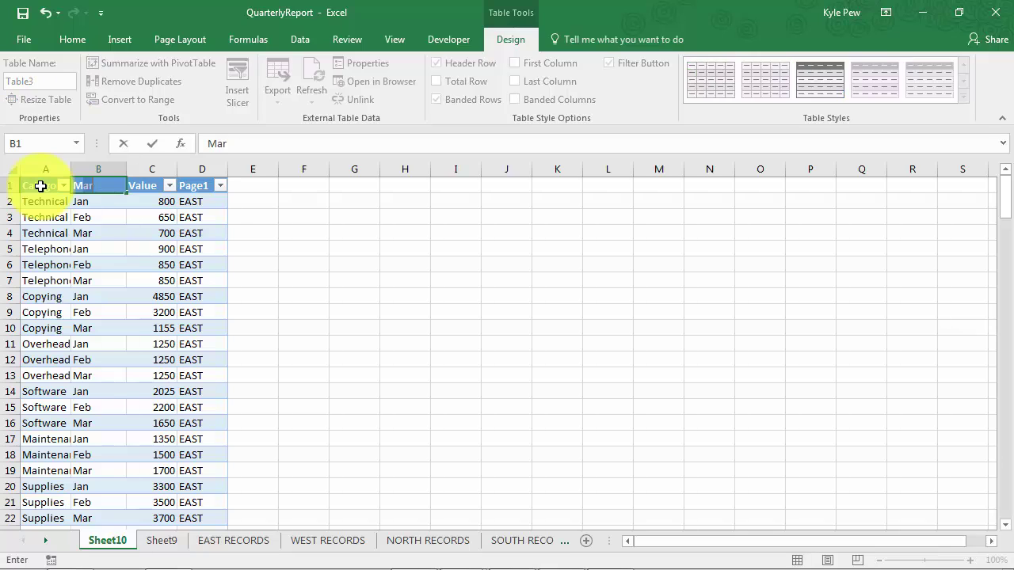
pyautogui.press('Tab')
pyautogui.write('Sales')
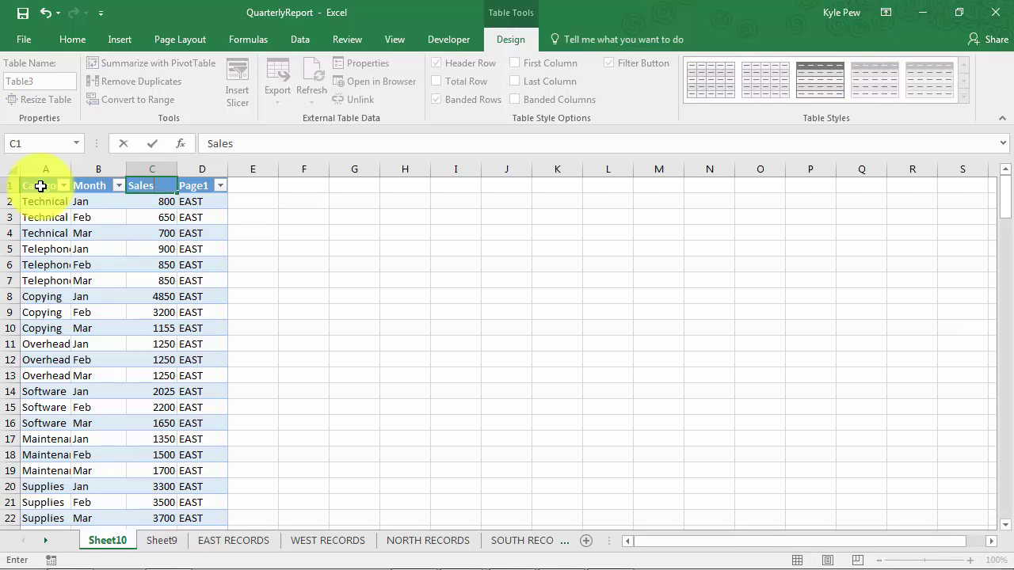
pyautogui.press('Tab')
pyautogui.write('Region')
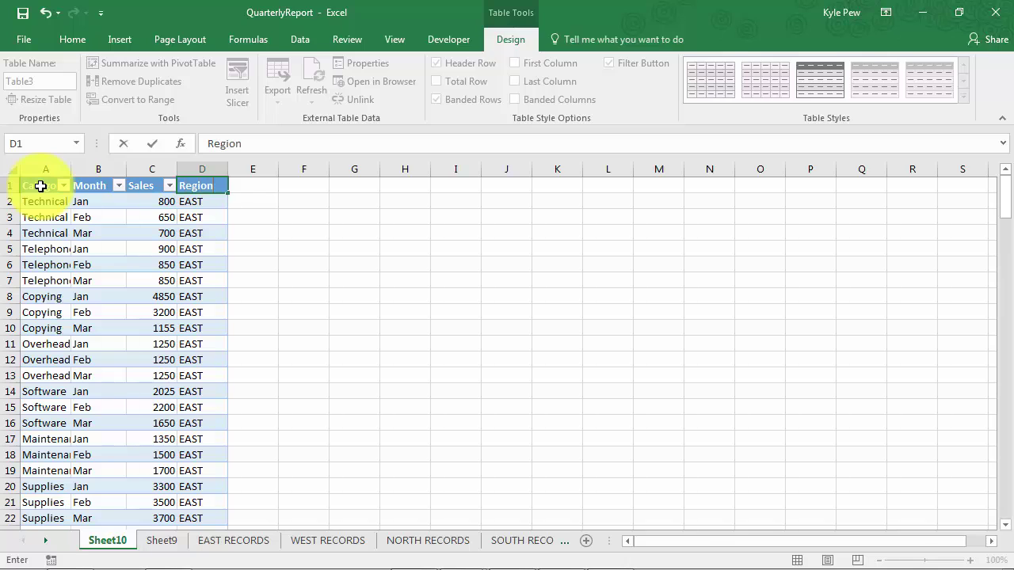
pyautogui.press('Tab')
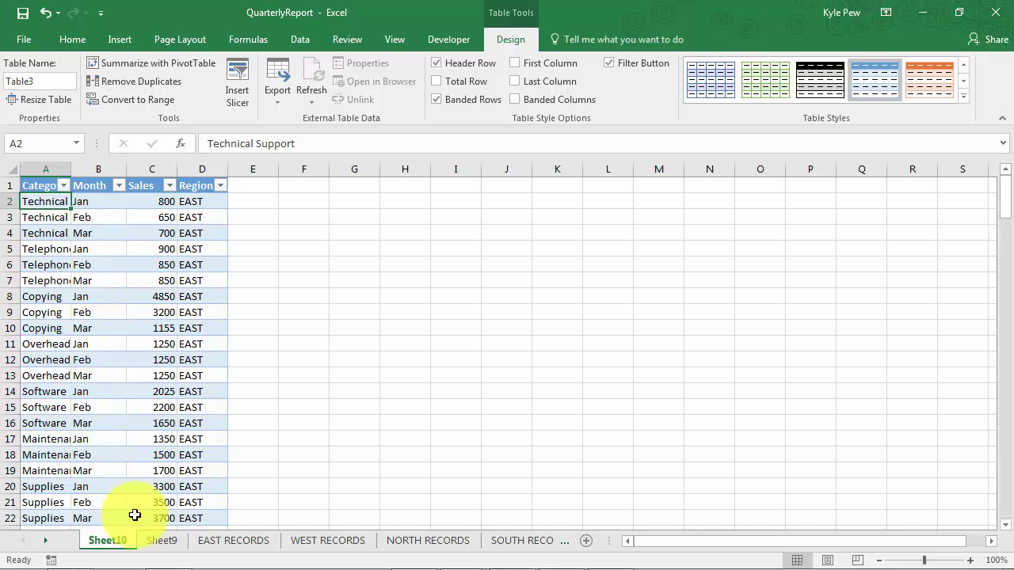
# - Return to the PivotTable on Sheet9
pyautogui.click(158, 542)
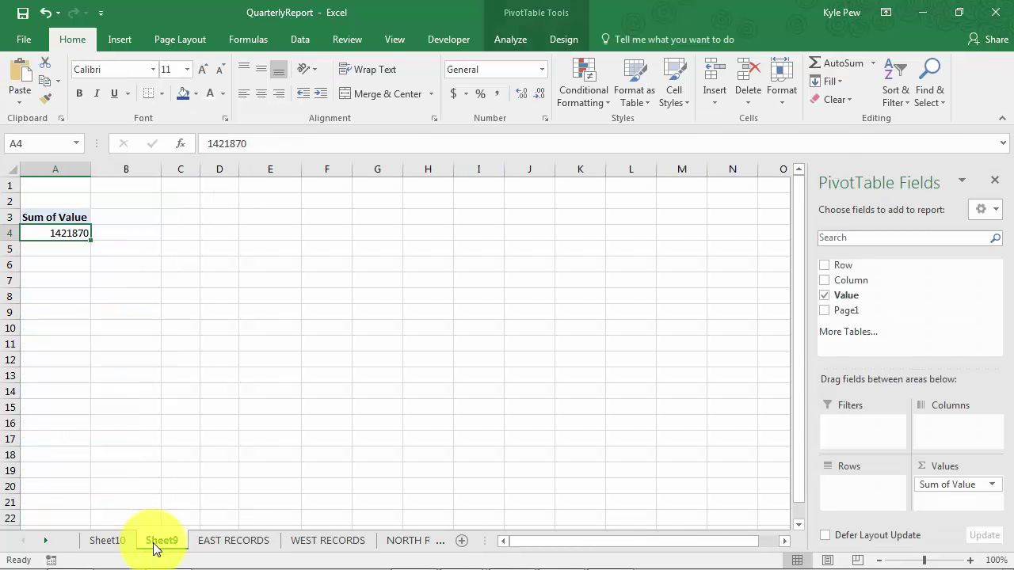